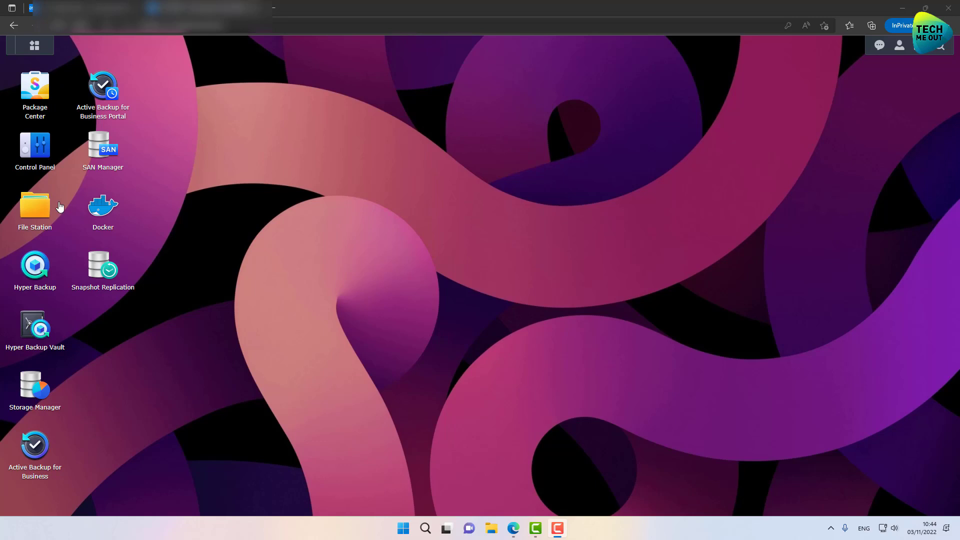
Open the My Data folder in File Station and select files from the JPG to proxyaddress.csv
left_click(41, 215)
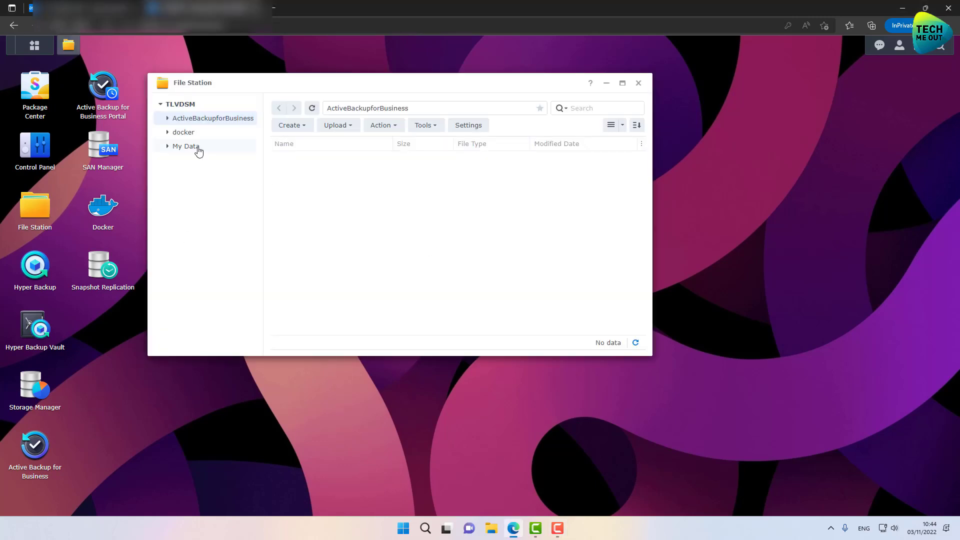
left_click(195, 147)
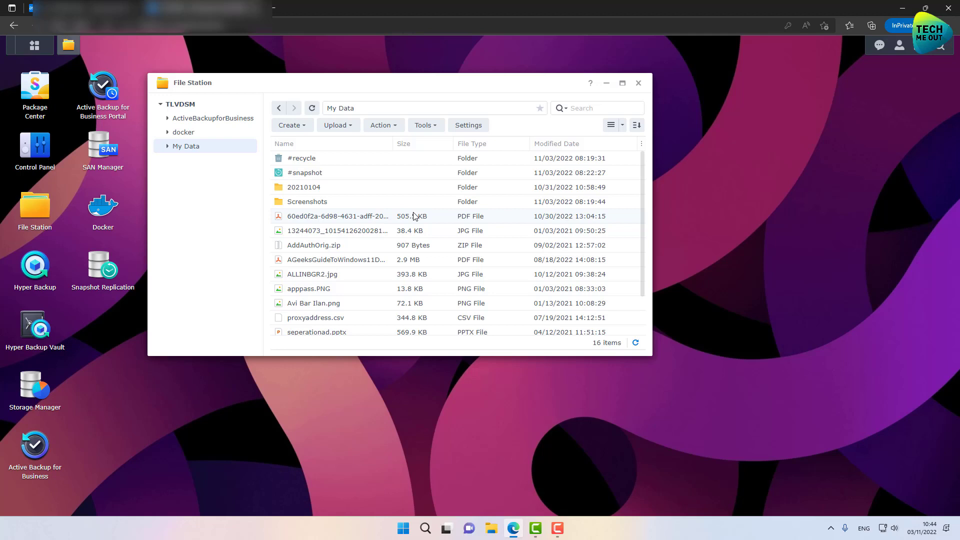
left_click(393, 230)
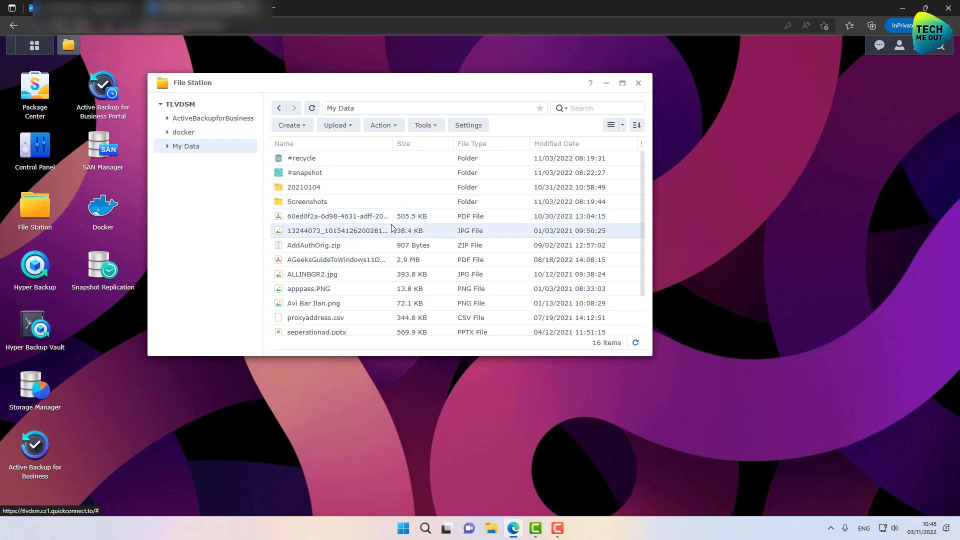
left_click(356, 318, "shift")
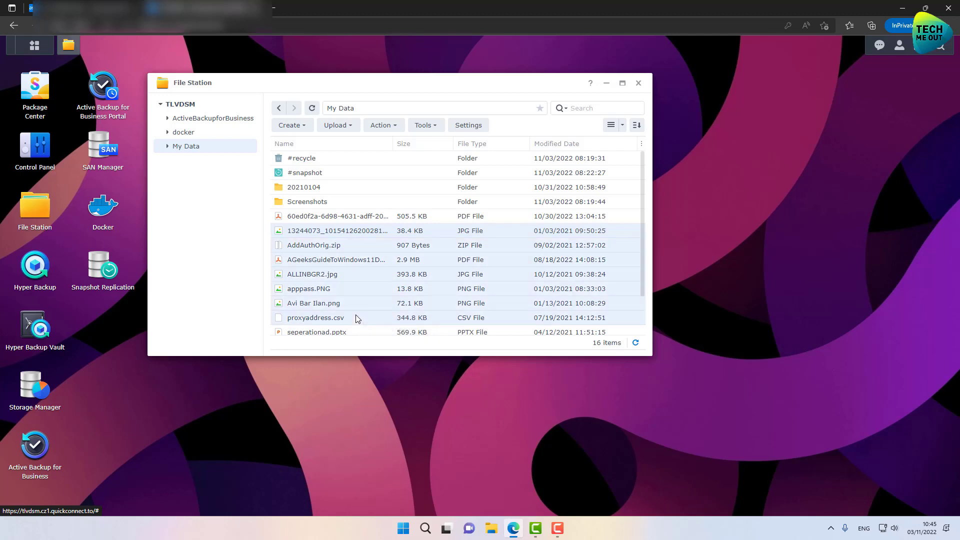
right_click(356, 318)
Select every file in My Data with Ctrl+A and copy the whole selection
left_click(335, 264)
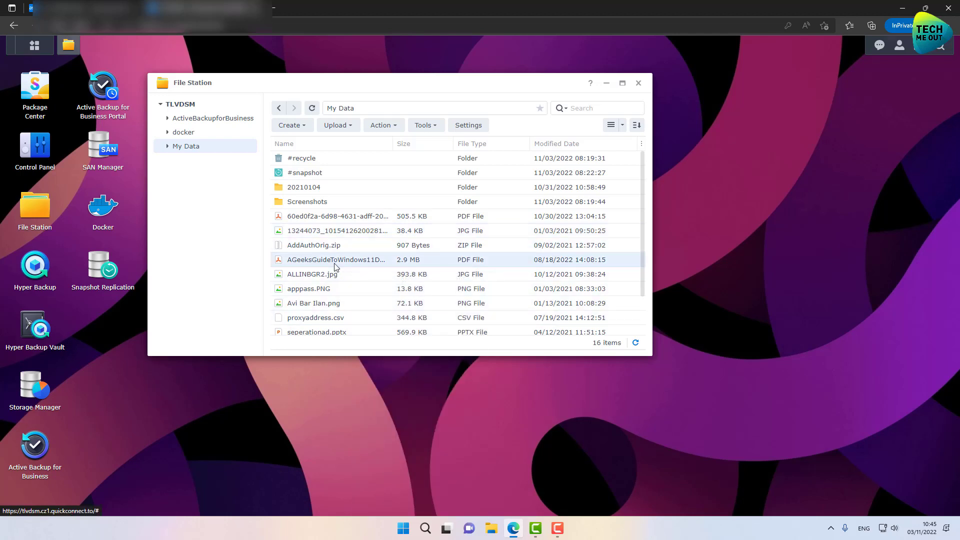
key("ctrl+a")
right_click(335, 267)
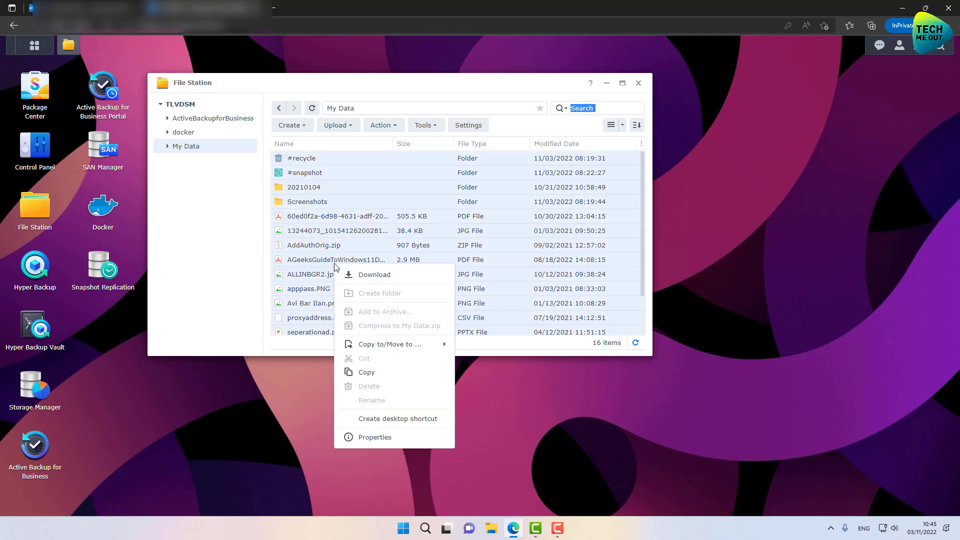
left_click(350, 369)
scroll(345, 310, "down", 2)
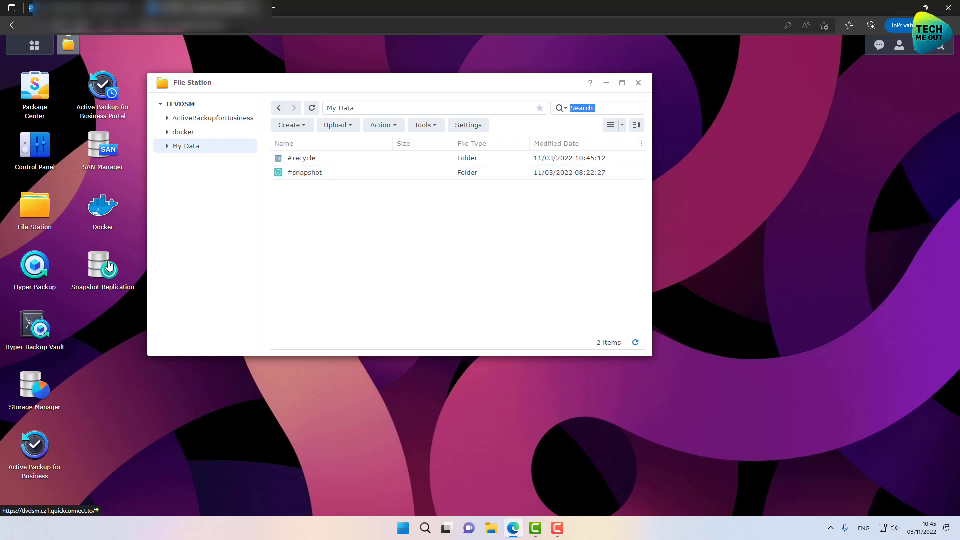
Launch Snapshot Replication and show the shared-folder Snapshots list with My Data's schedule
left_click(109, 268)
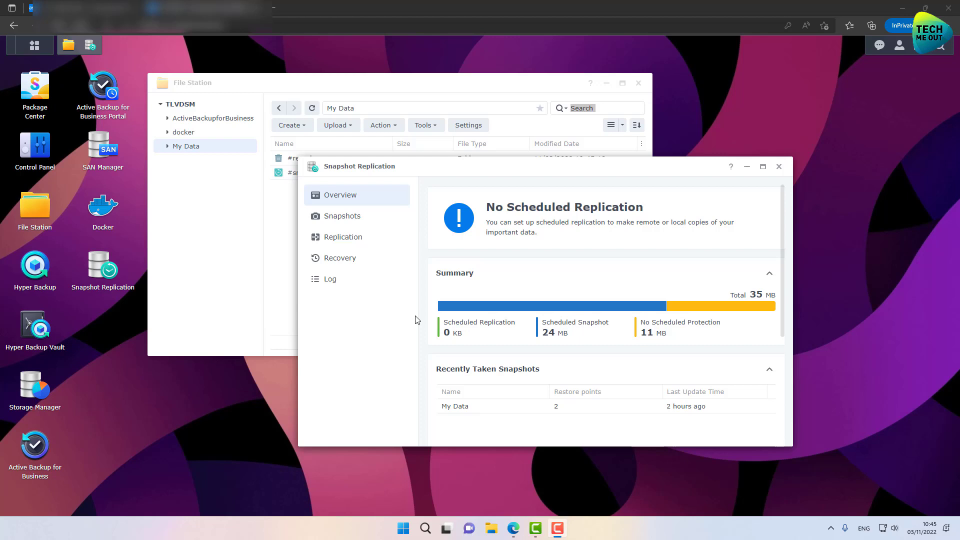
left_click(358, 218)
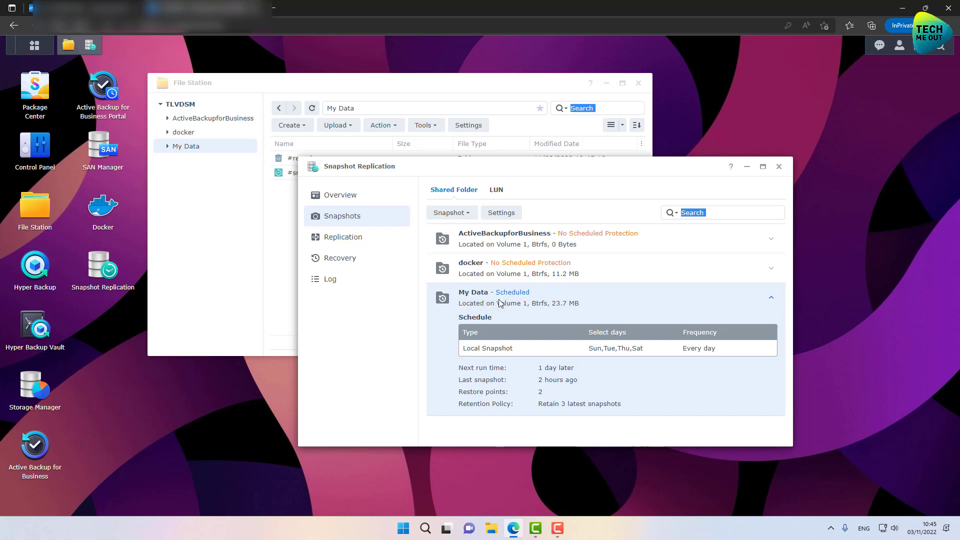
Restore My Data to snapshot GMT+02-2022.11.03-08.22.26, including its shared-folder settings
left_click(330, 259)
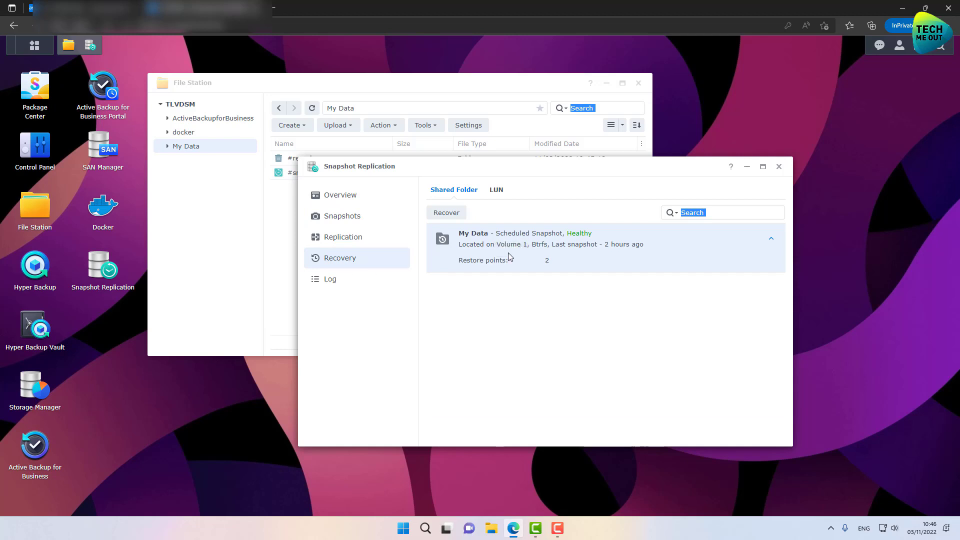
left_click(446, 221)
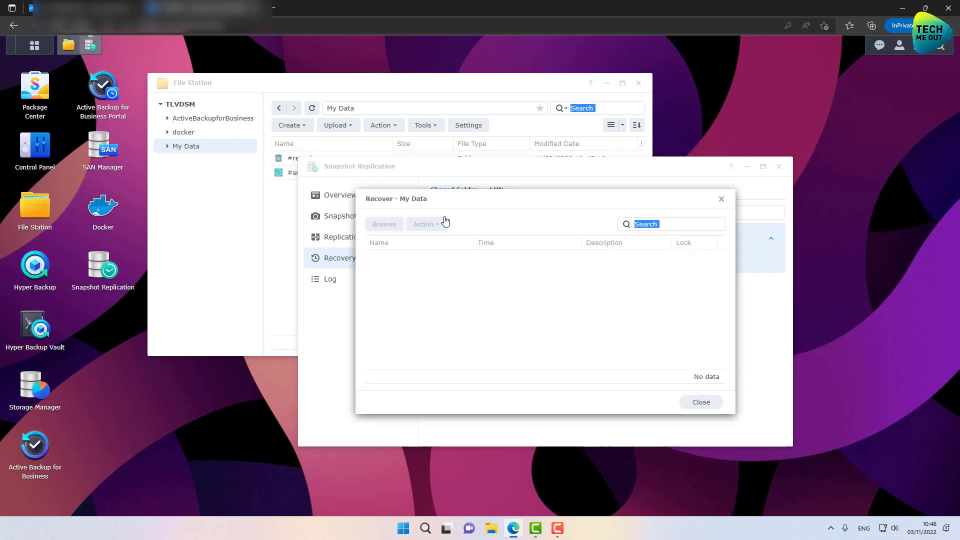
left_click_drag(581, 242, 600, 242)
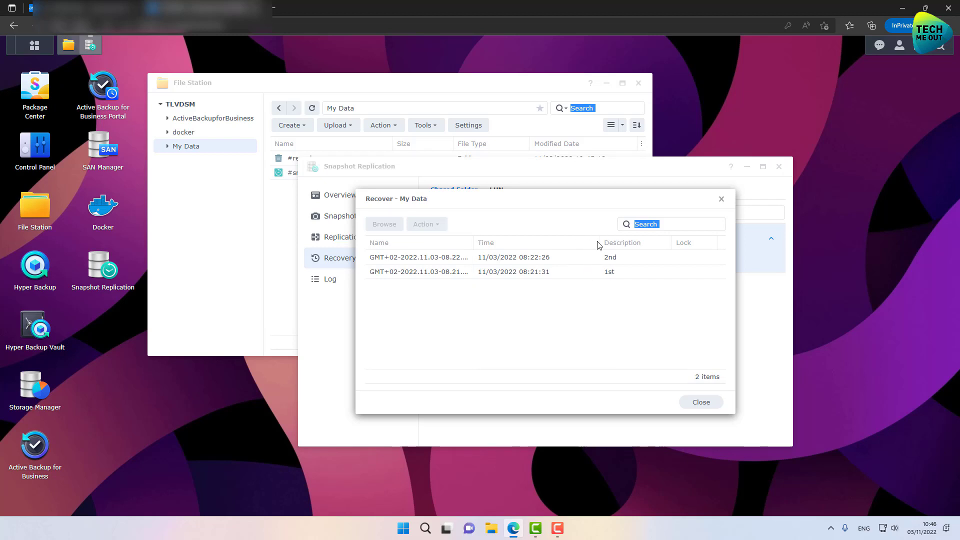
left_click(508, 262)
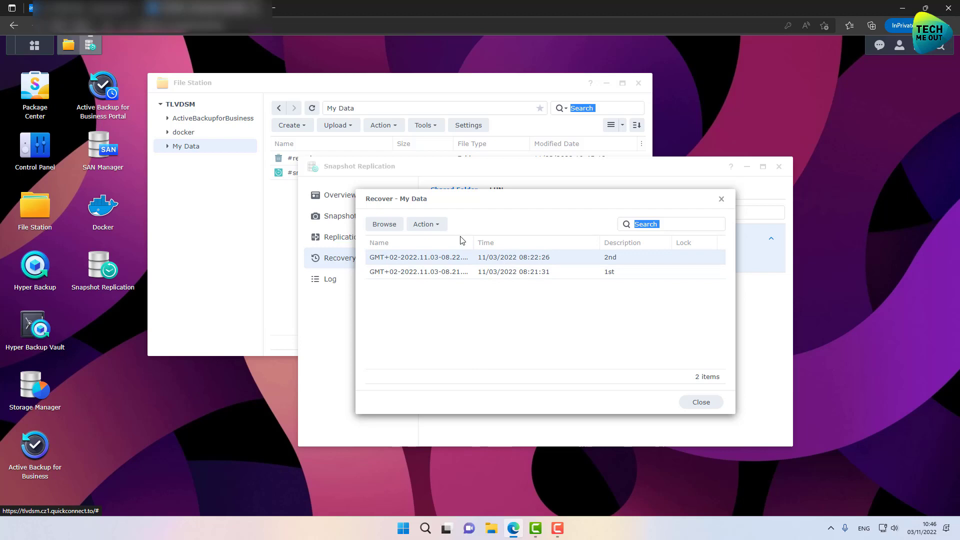
left_click(437, 226)
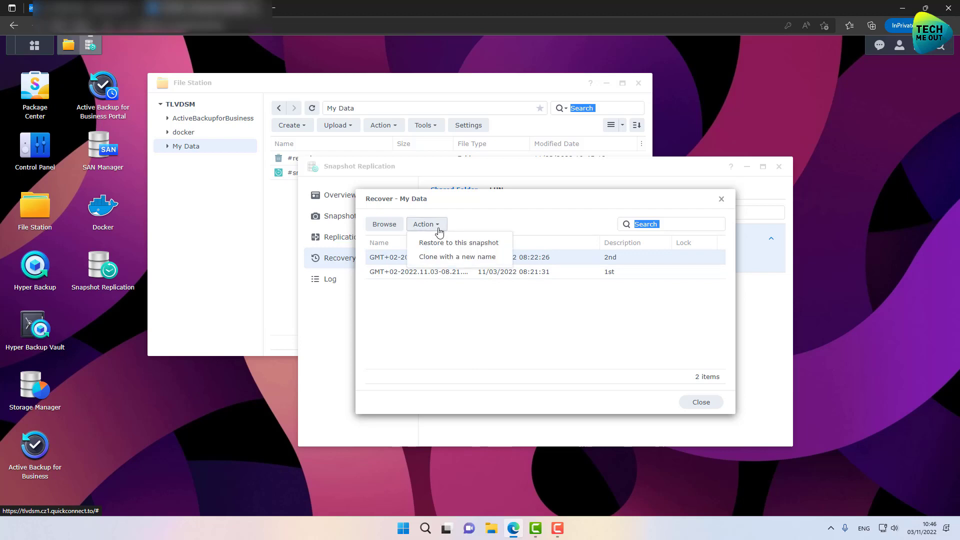
left_click(467, 247)
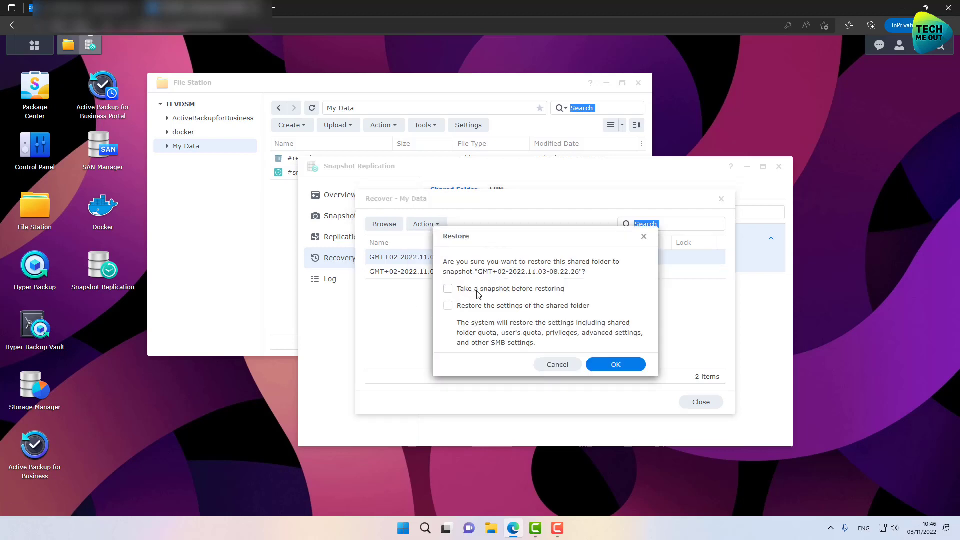
left_click(479, 307)
left_click(612, 365)
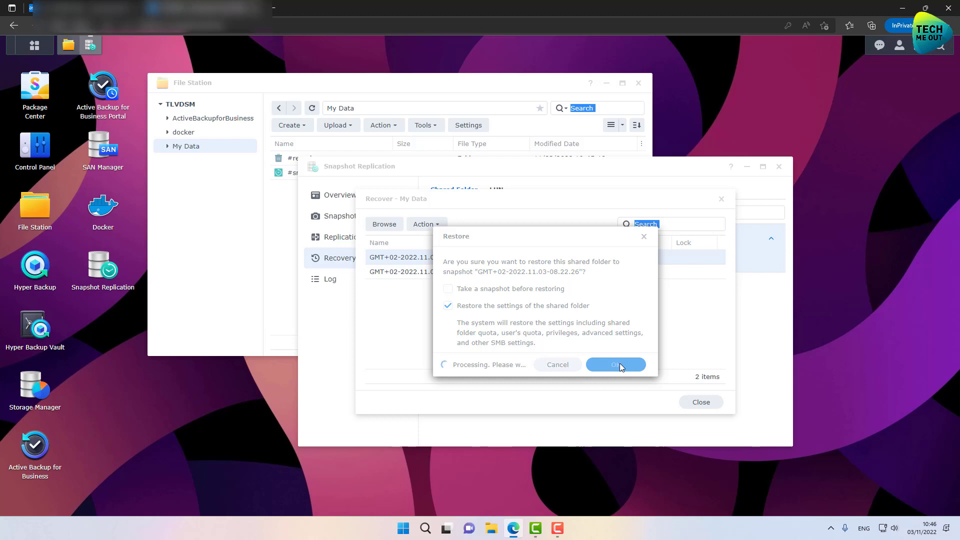
left_click(699, 404)
left_click(352, 106)
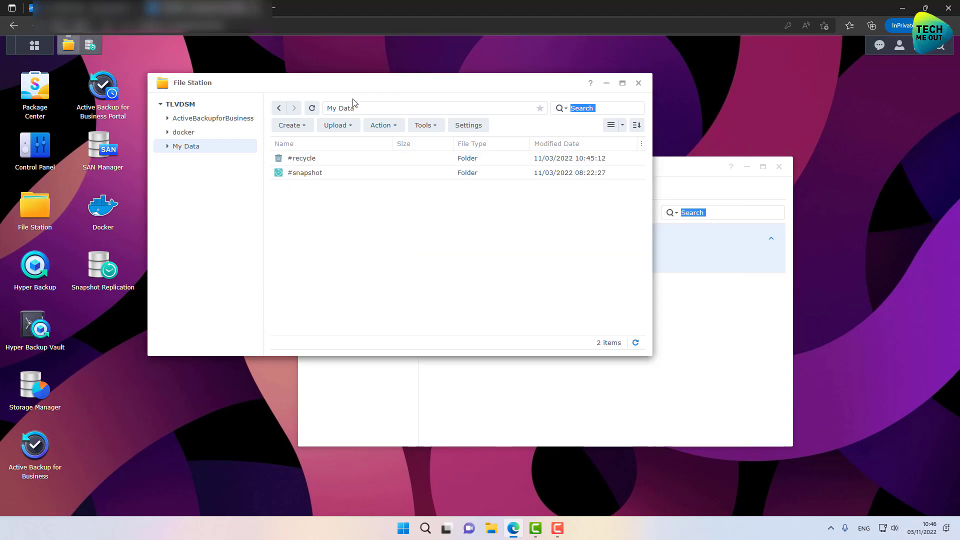
Refresh My Data to confirm the 16 restored items, then delete apppass.PNG
left_click(313, 110)
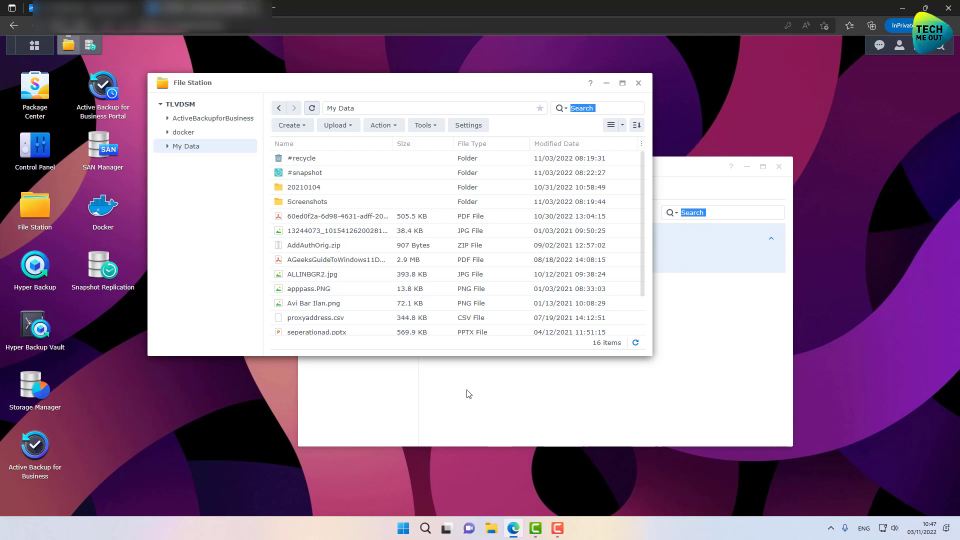
right_click(325, 292)
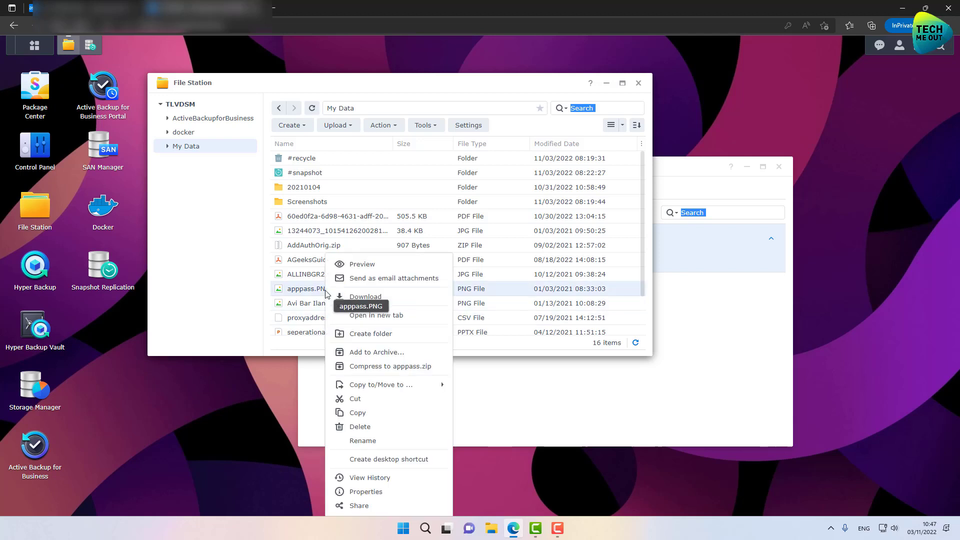
left_click(365, 427)
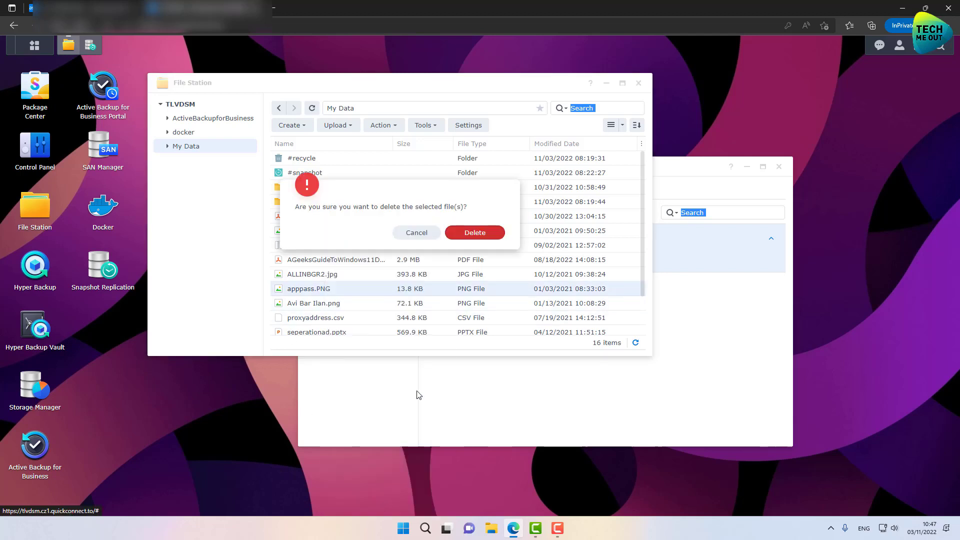
left_click(475, 233)
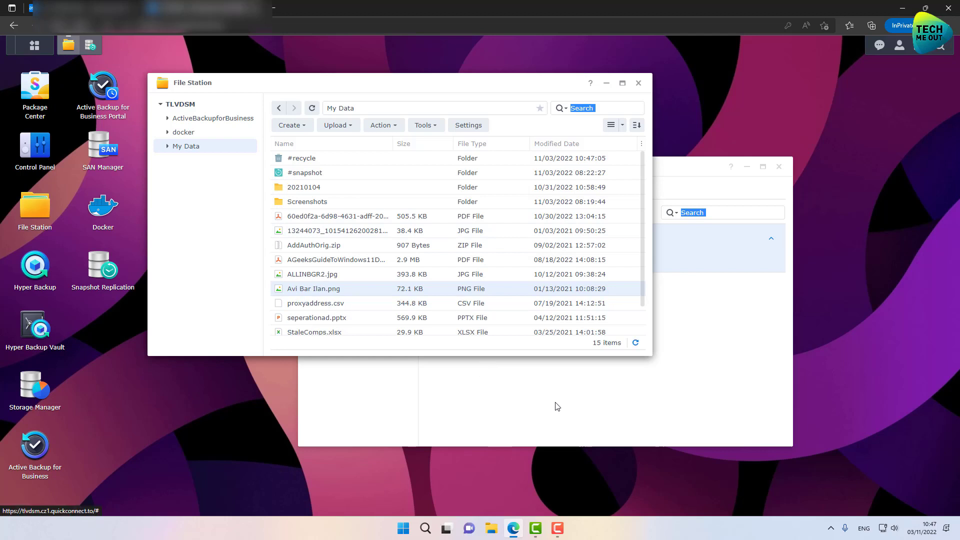
left_click(589, 406)
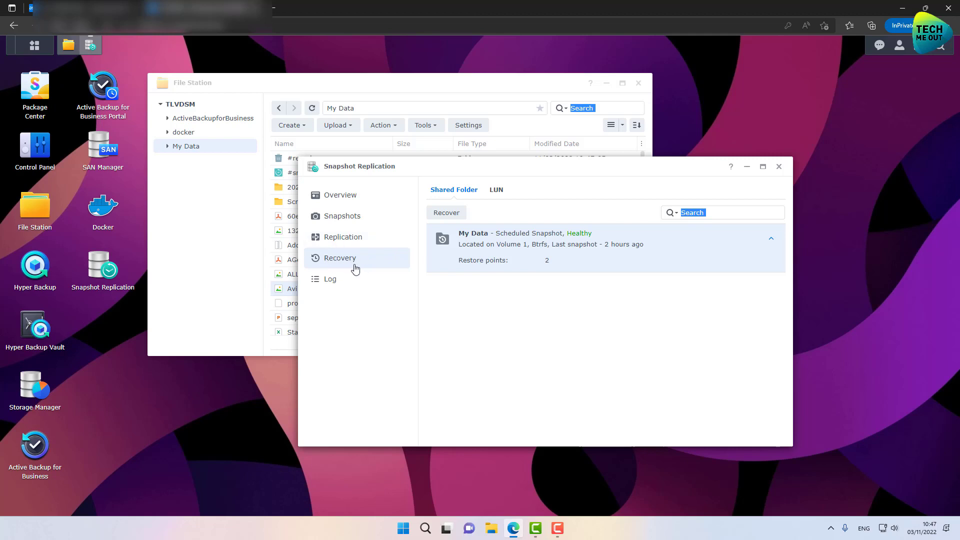
Copy apppass.PNG from the 08:22:26 snapshot back into My Data, enabling smart drag and drop
left_click(455, 214)
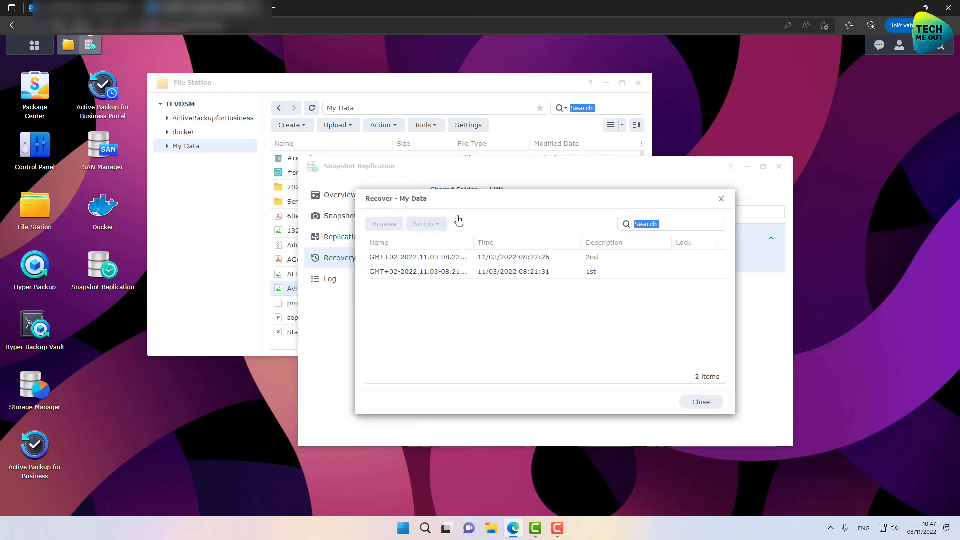
left_click(494, 261)
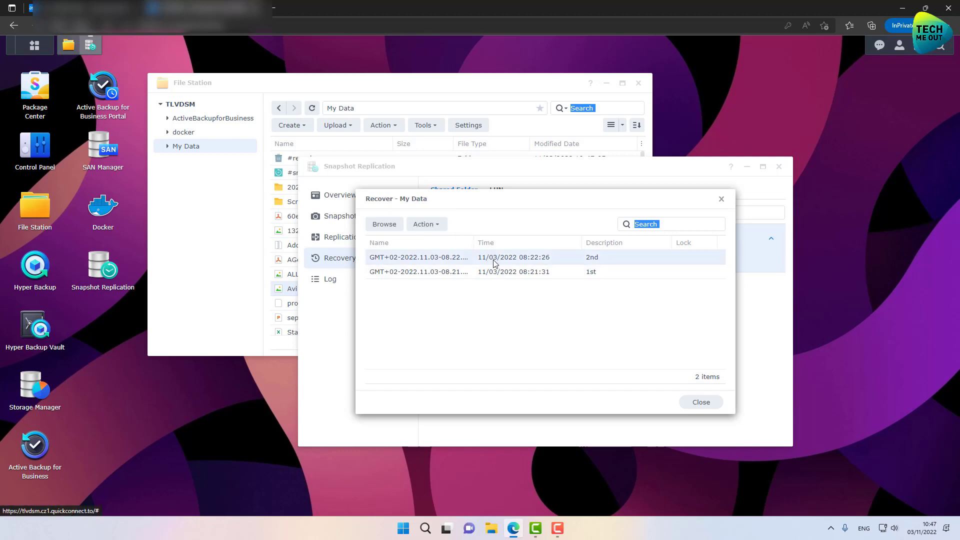
left_click(385, 225)
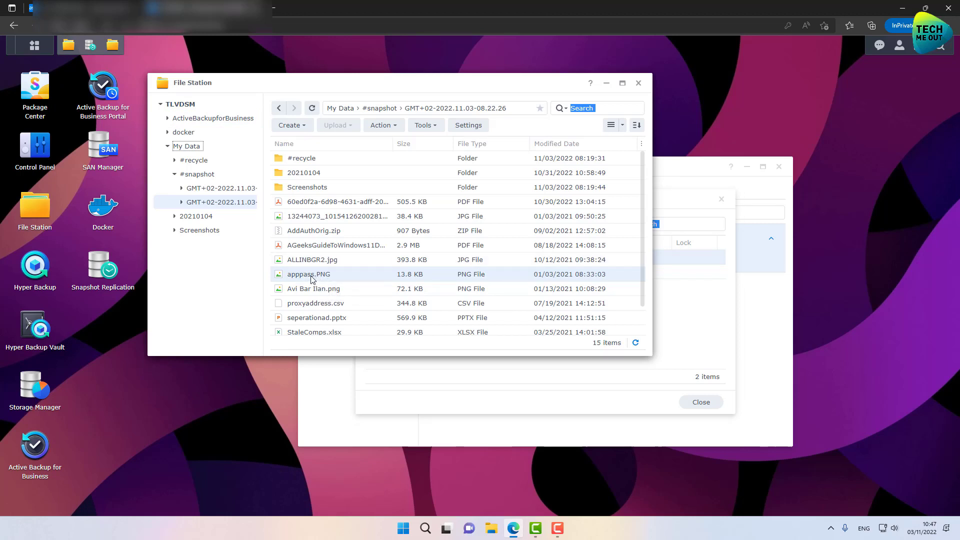
left_click_drag(312, 278, 182, 150)
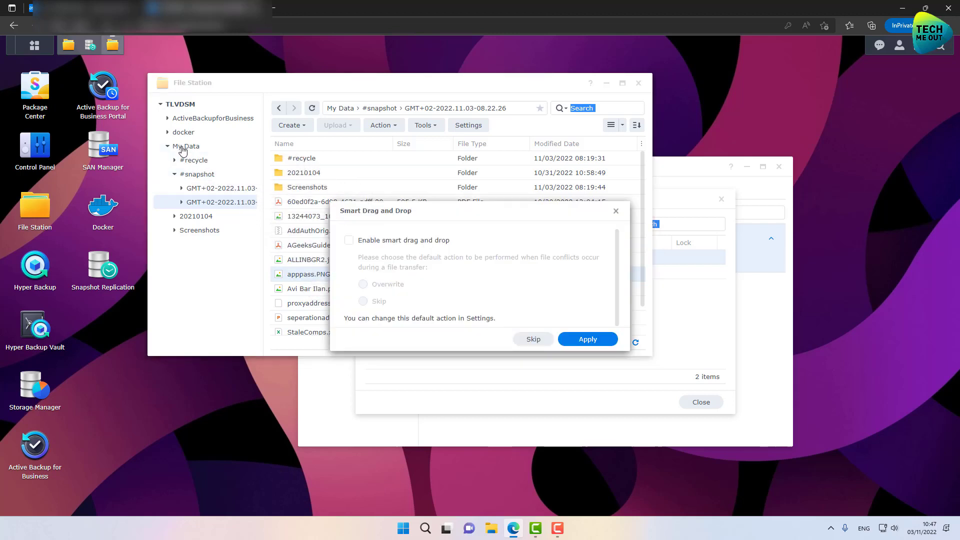
left_click(404, 240)
left_click(575, 339)
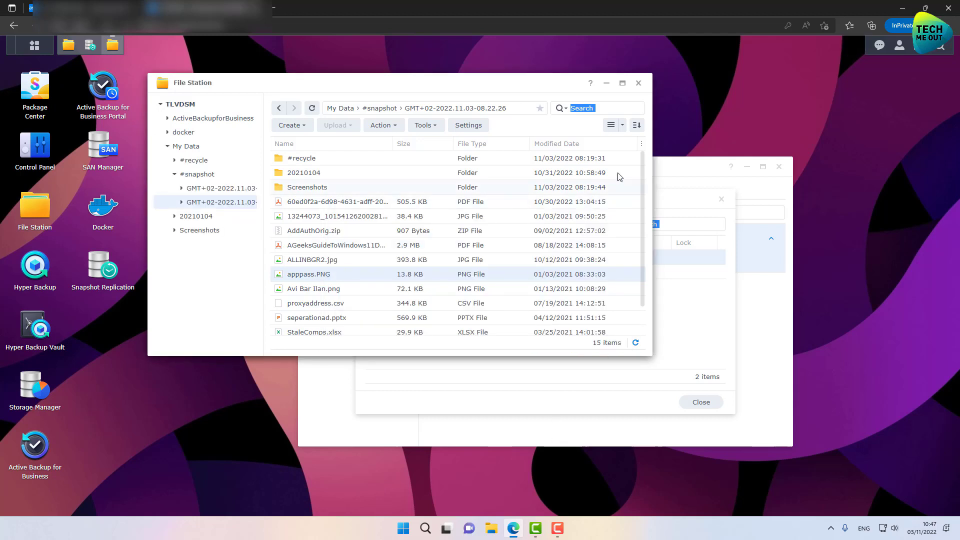
left_click(639, 84)
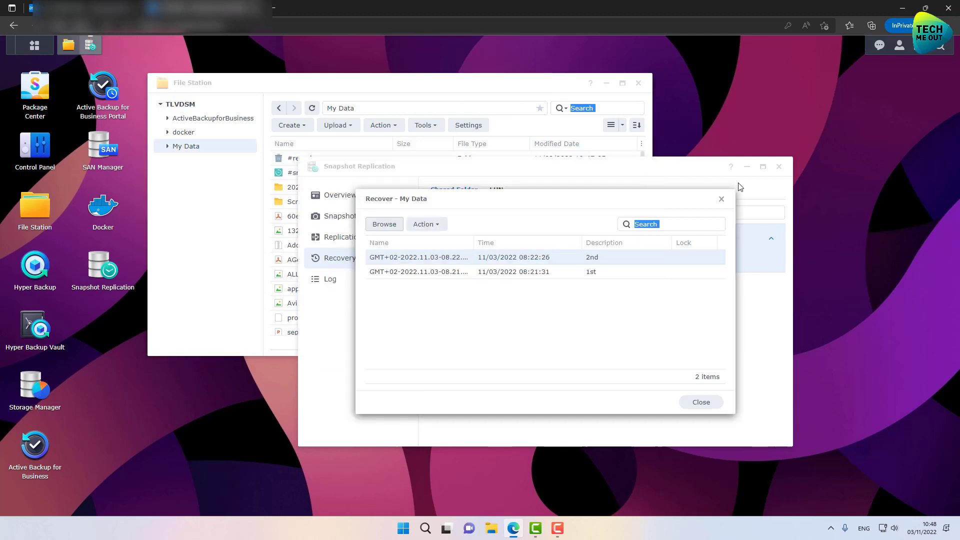
left_click(584, 100)
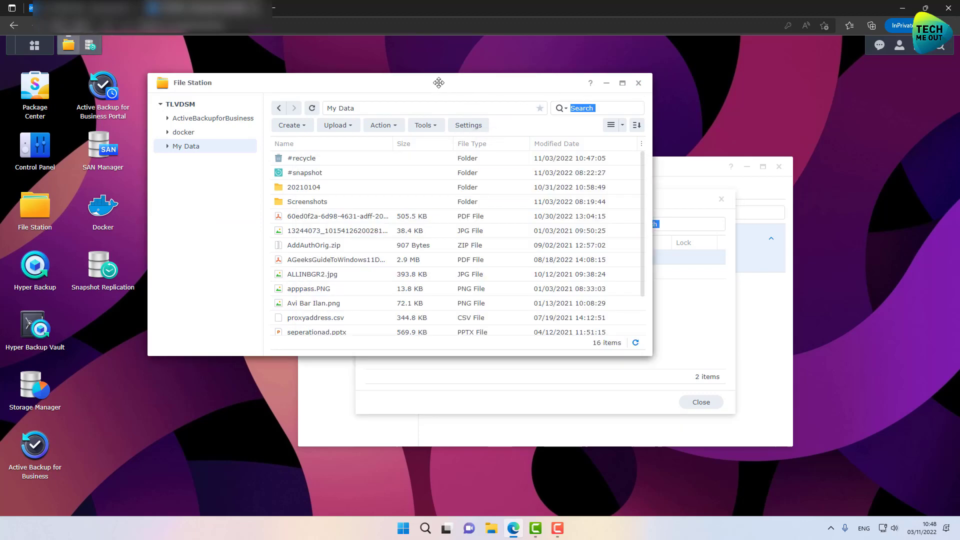
Refresh the My Data file listing and launch Hyper Backup
left_click(312, 108)
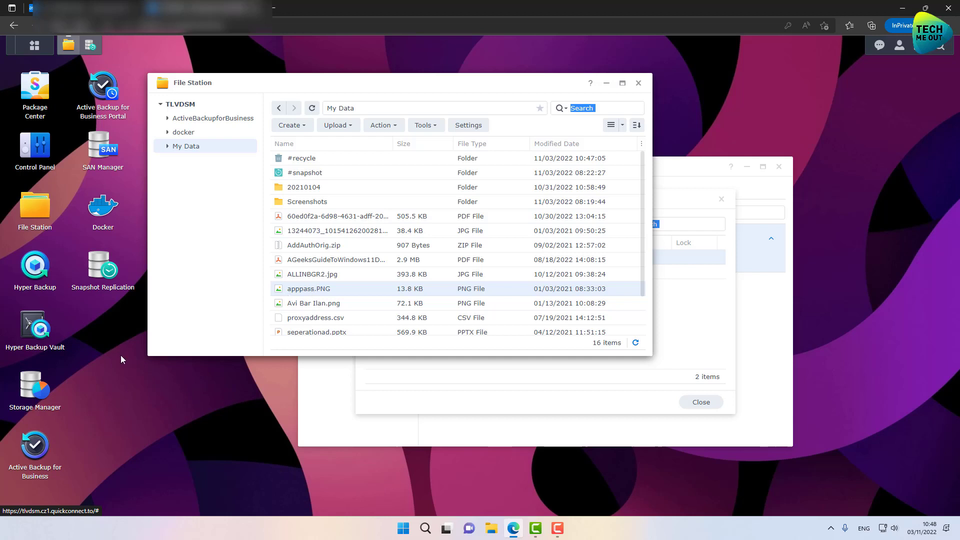
left_click(48, 276)
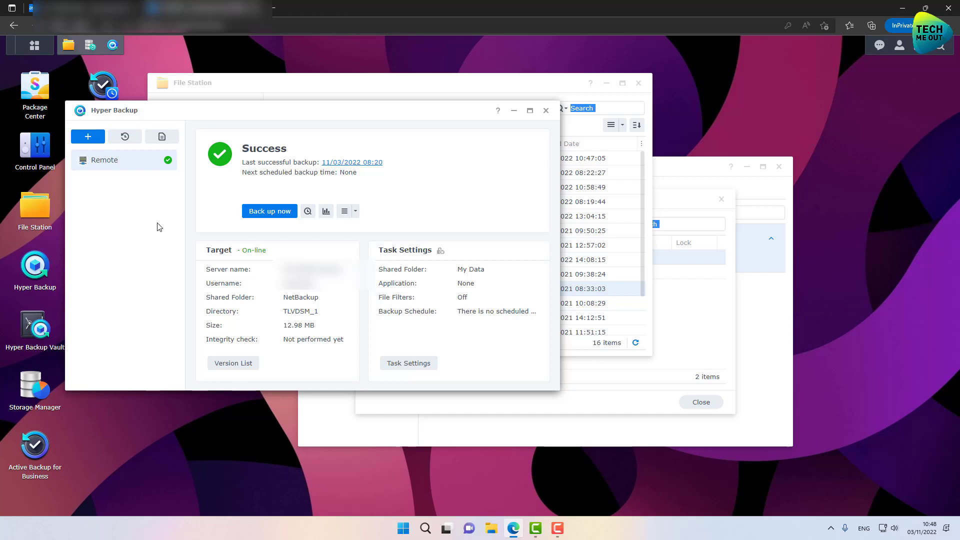
Close Hyper Backup and File Station after reviewing the successful Remote backup
left_click(546, 110)
left_click(638, 83)
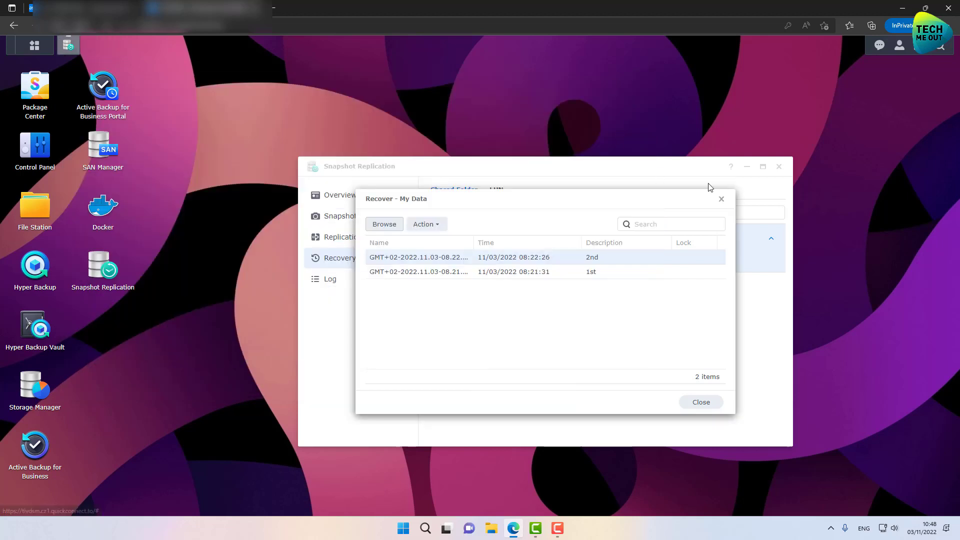
Shut down the TLVDSM virtual machine in Virtual Machine Manager and open its snapshot list
left_click(783, 168)
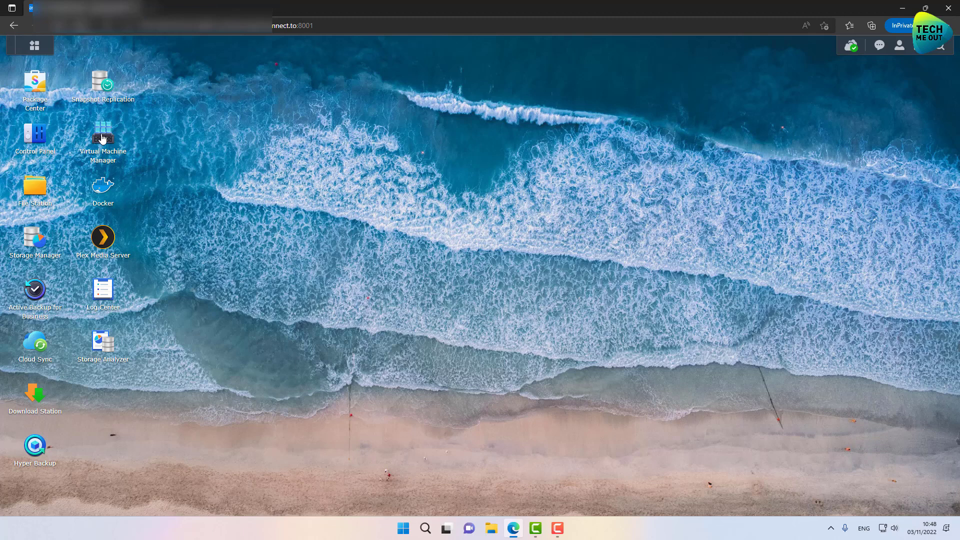
left_click(102, 138)
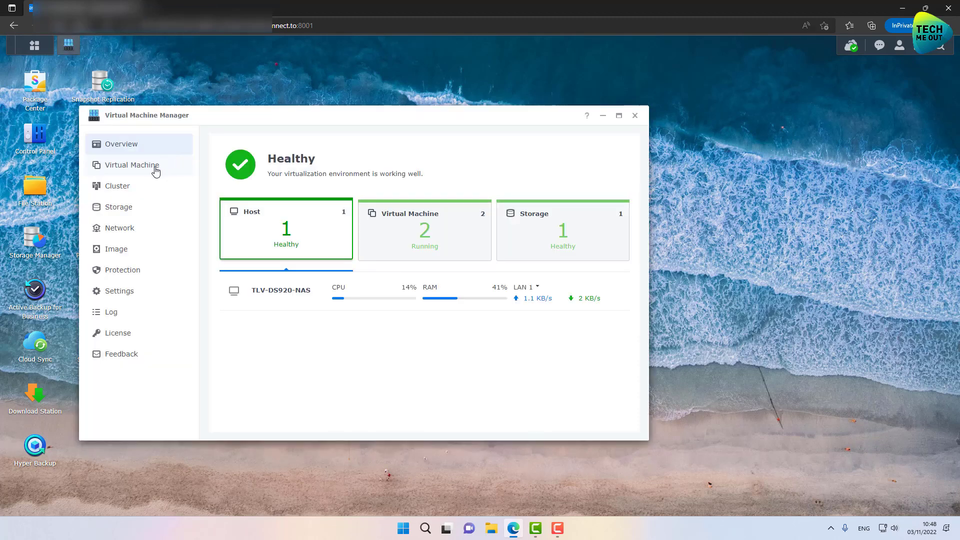
left_click(155, 169)
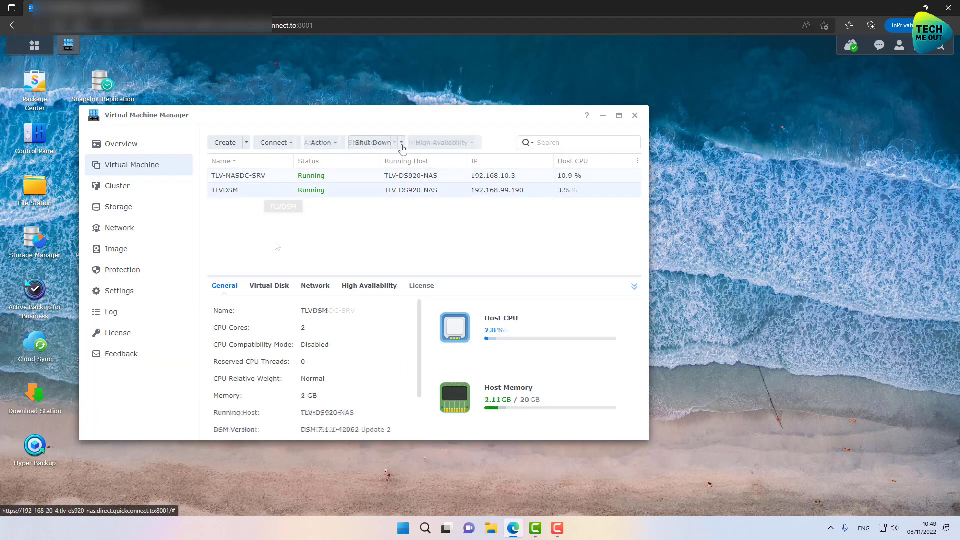
left_click(385, 144)
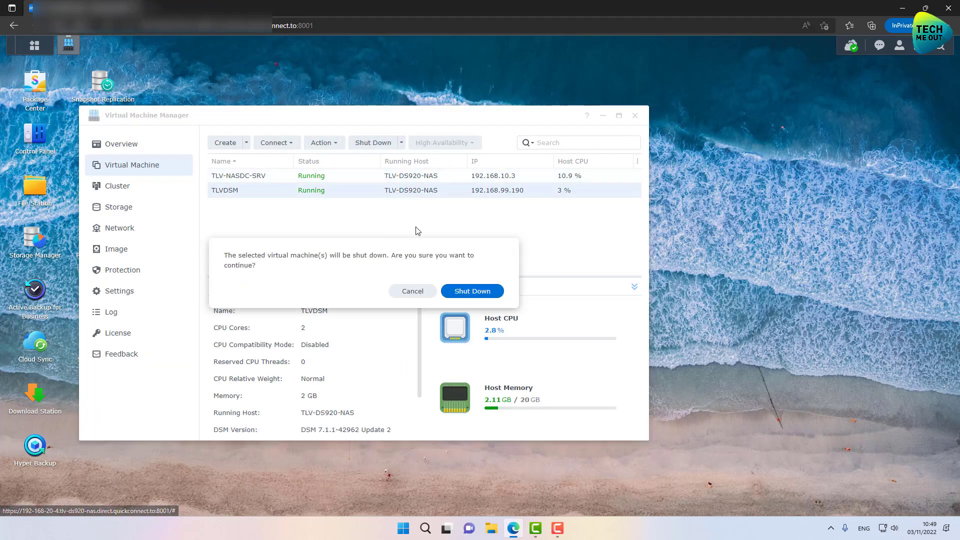
left_click(468, 291)
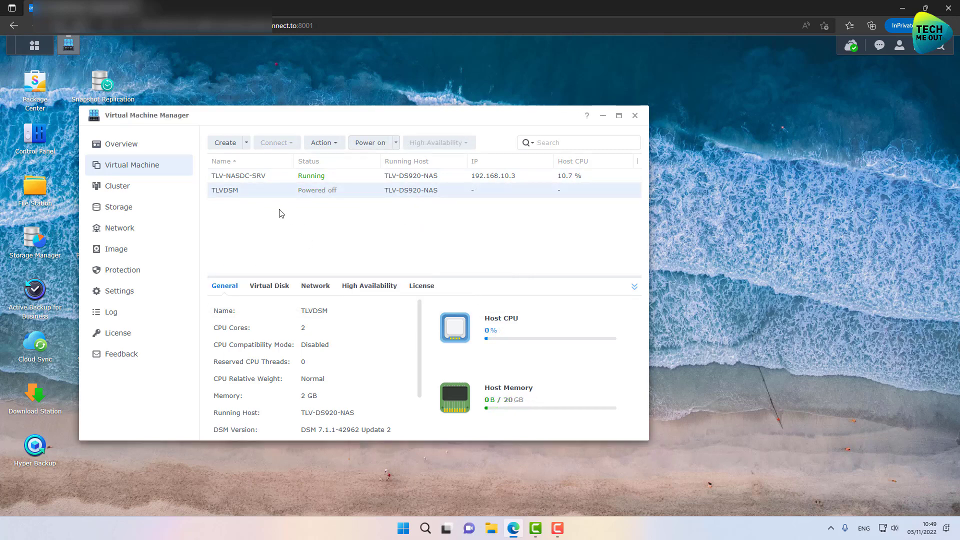
right_click(269, 195)
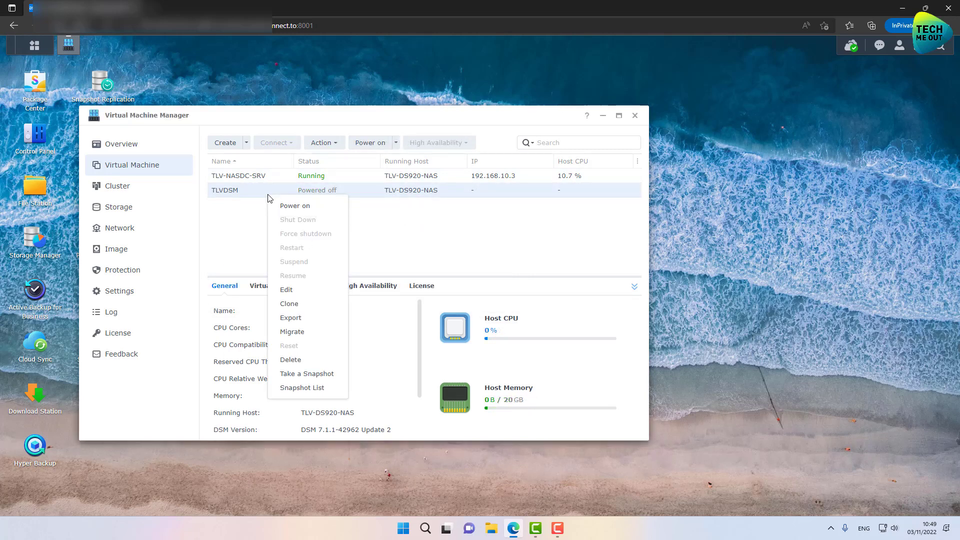
left_click(293, 388)
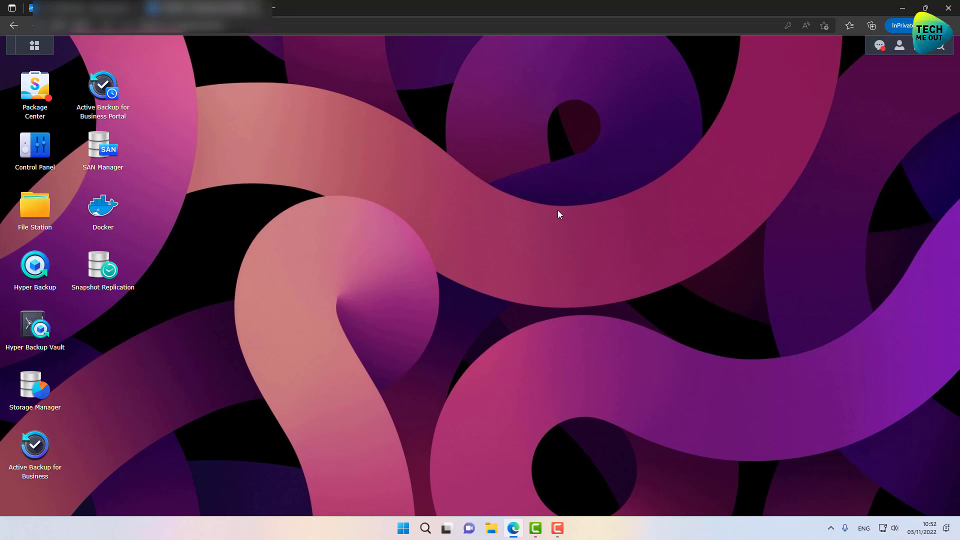
Check in File Station that My Data holds only #recycle
left_click(35, 206)
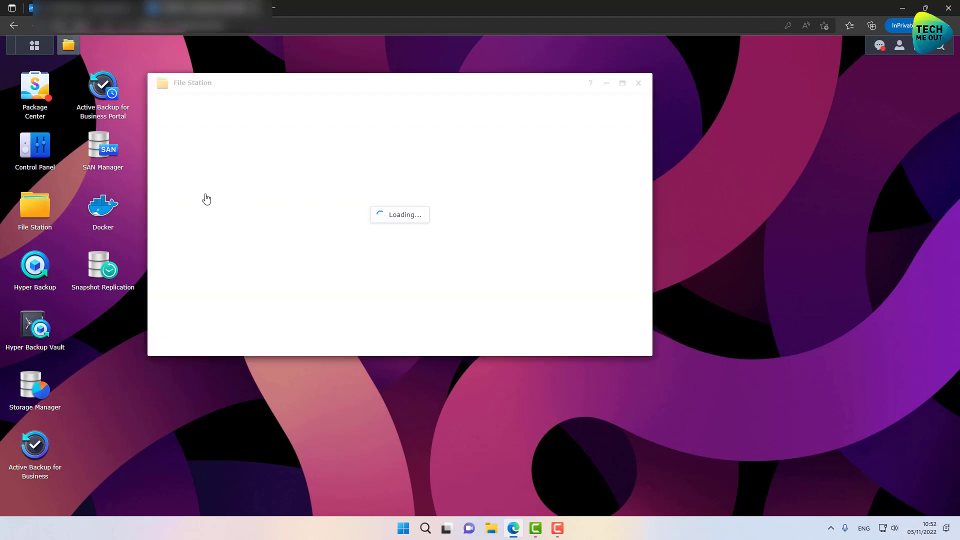
left_click(192, 147)
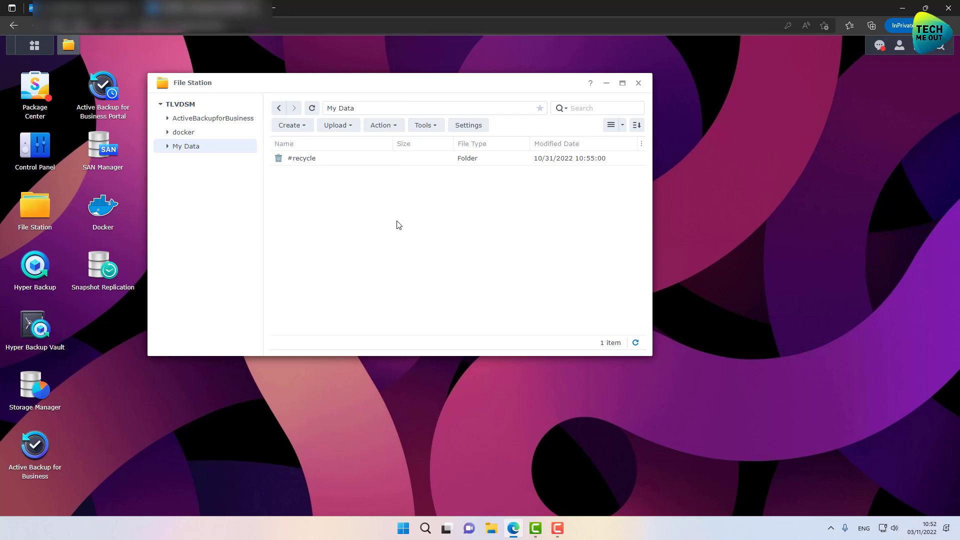
left_click(32, 155)
left_click(638, 83)
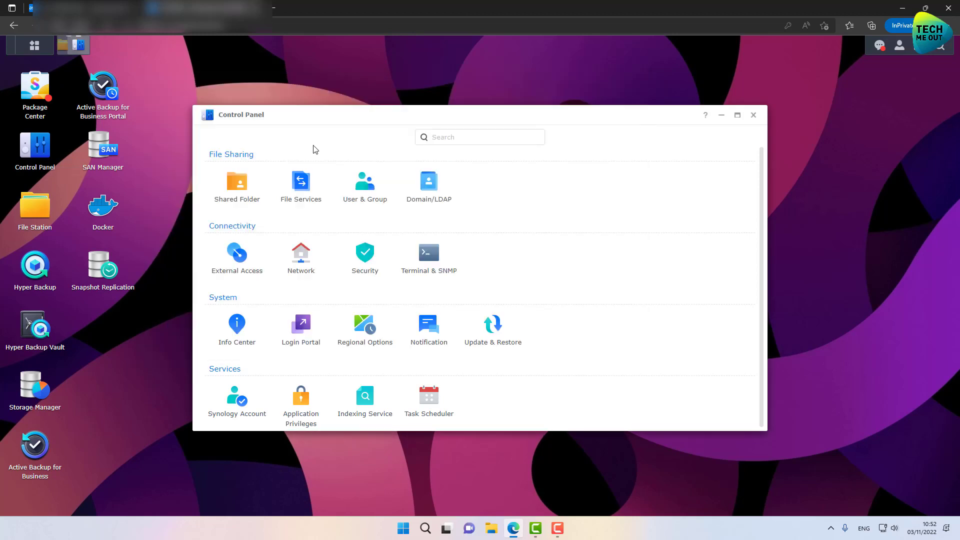
Delete the My Data shared folder in Control Panel, confirming with the account password
left_click(233, 184)
left_click(375, 234)
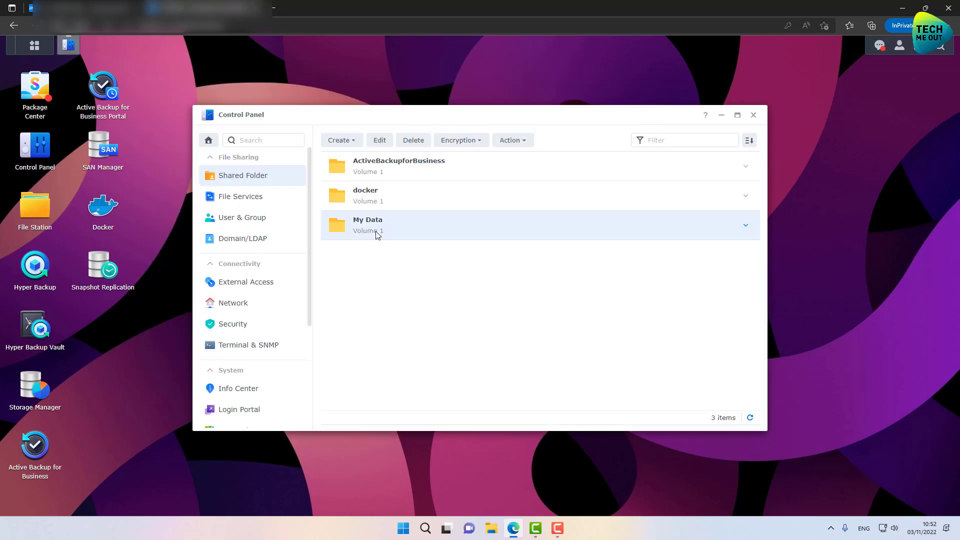
left_click(413, 140)
left_click(340, 269)
left_click(614, 326)
left_click(482, 273)
left_click(476, 303)
key("Return")
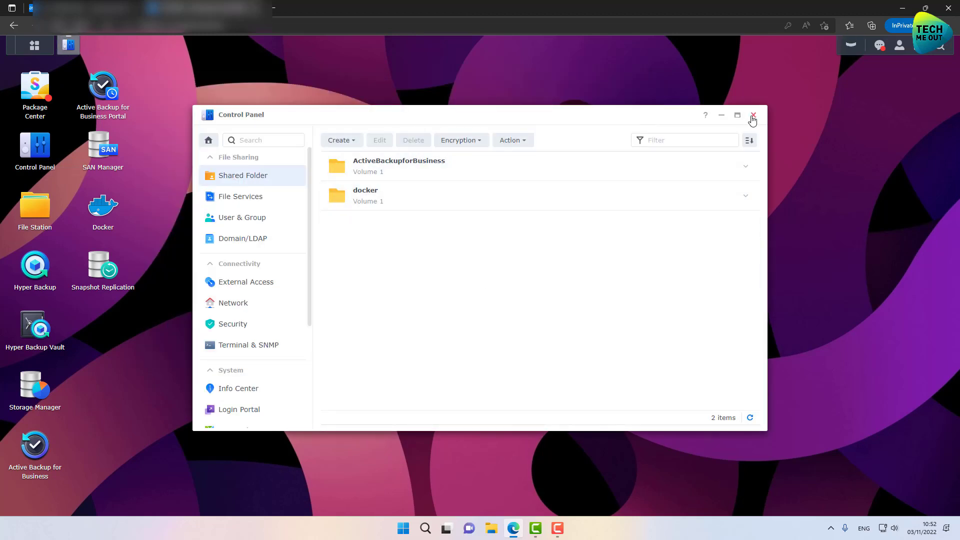
left_click(753, 115)
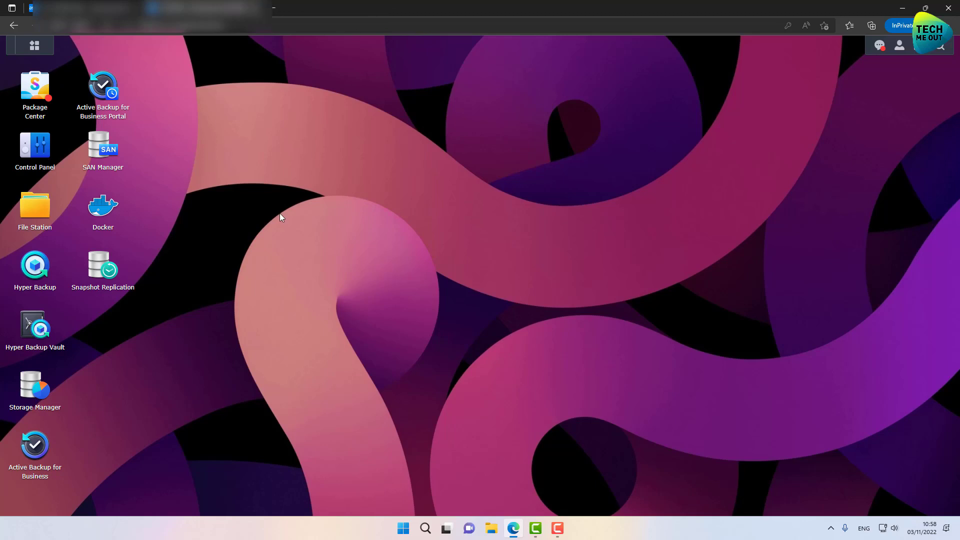
Start a Hyper Backup data restore from an existing repository on a Remote NAS device
left_click(35, 265)
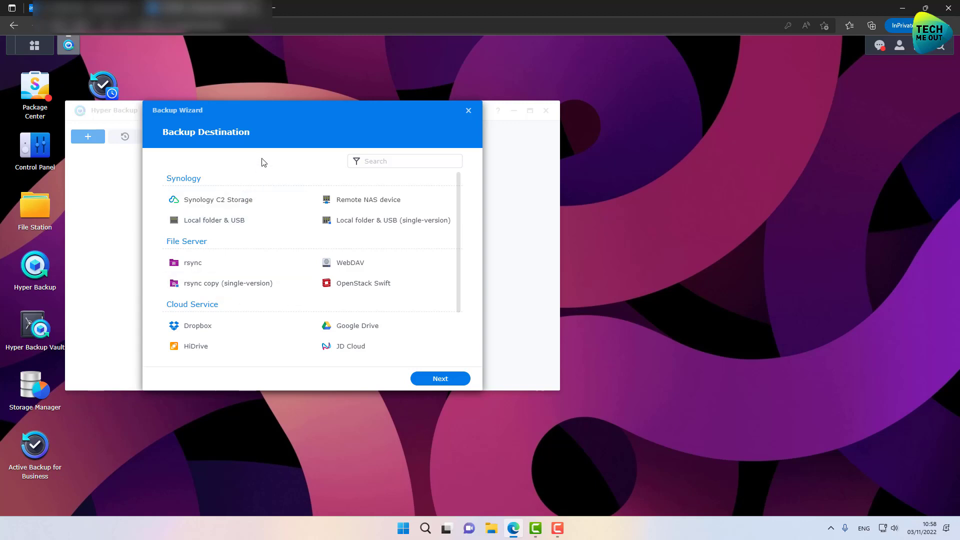
left_click(468, 111)
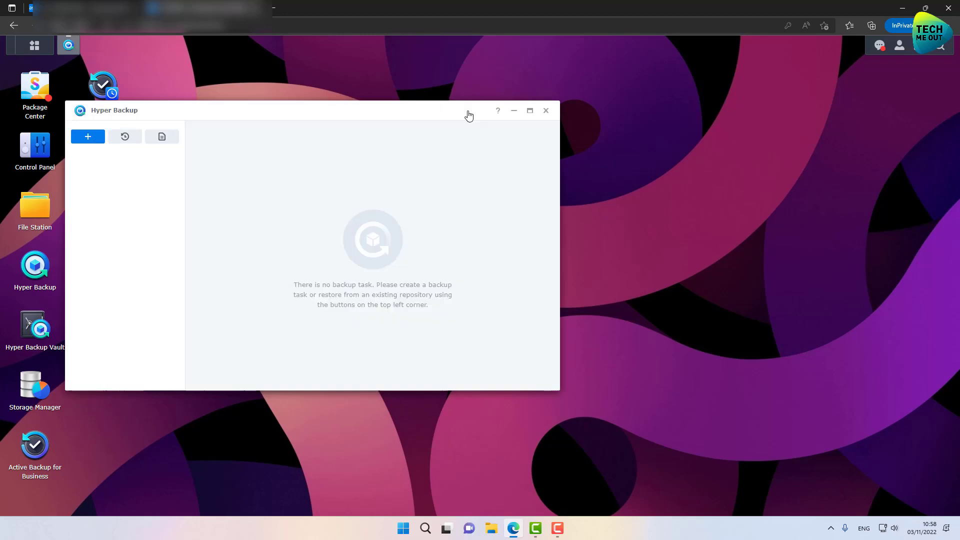
left_click(127, 140)
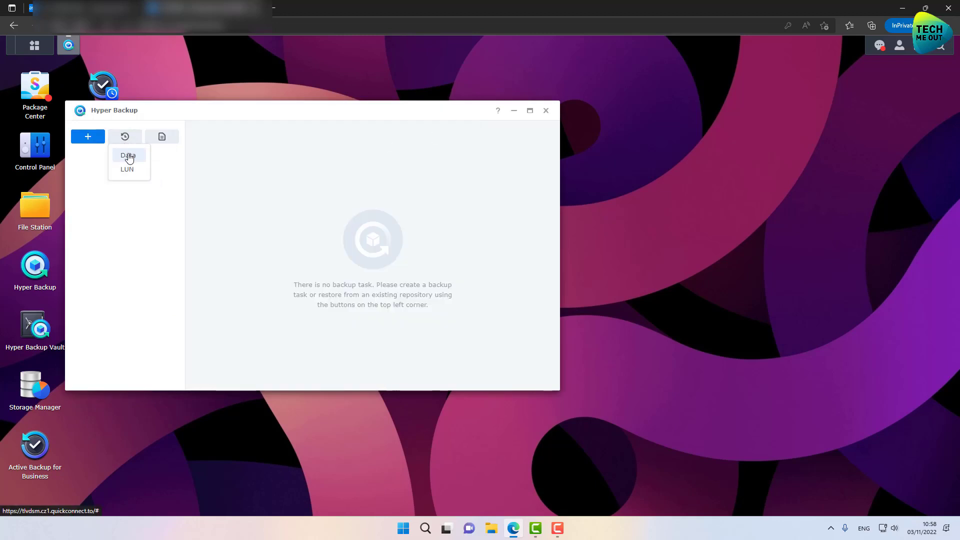
left_click(128, 156)
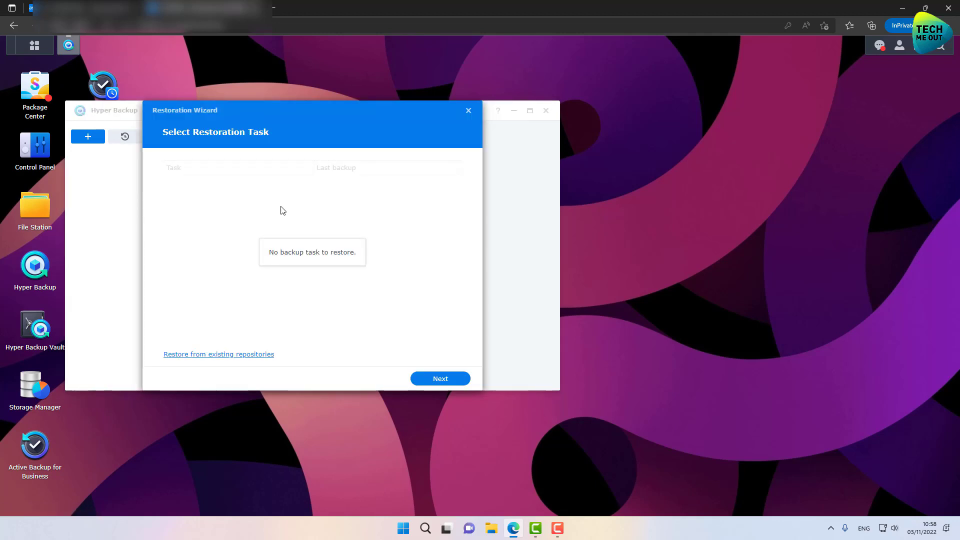
left_click(222, 356)
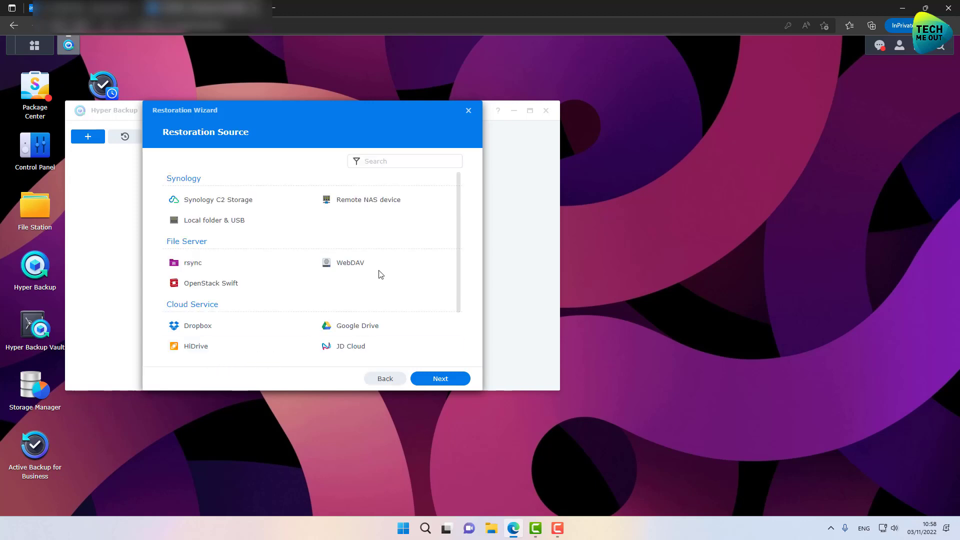
left_click(354, 203)
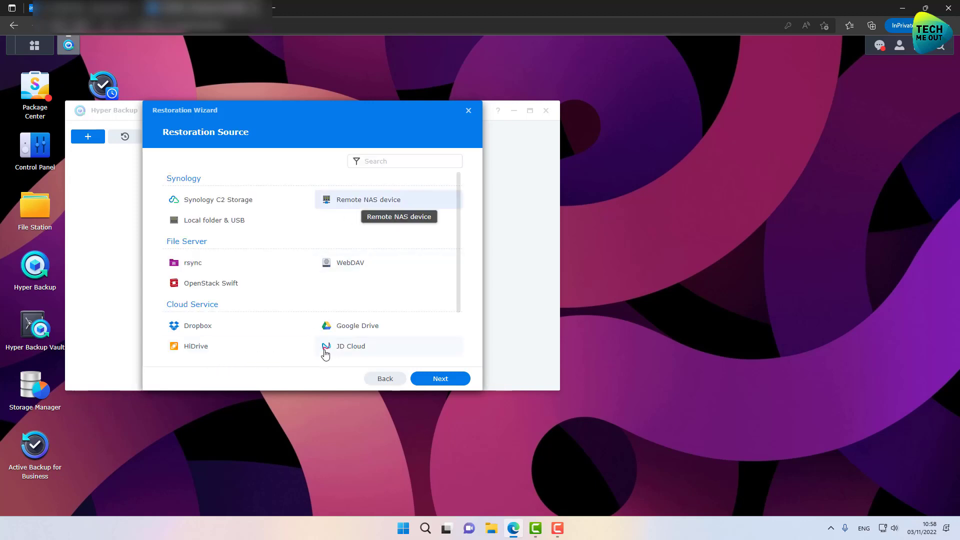
left_click(439, 379)
Paste the backup server address into the Restoration Wizard and log in to that server
left_click(360, 167)
key("ctrl+v")
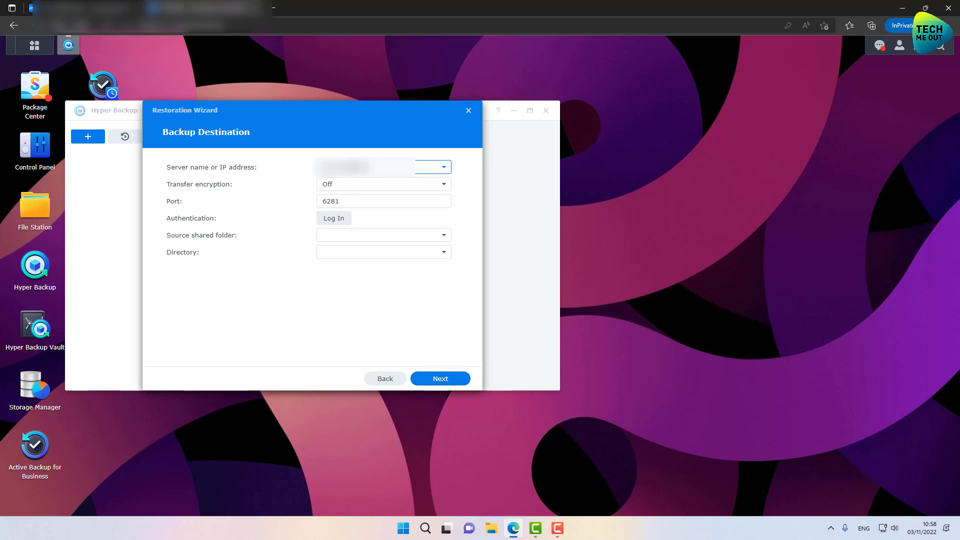
left_click(329, 221)
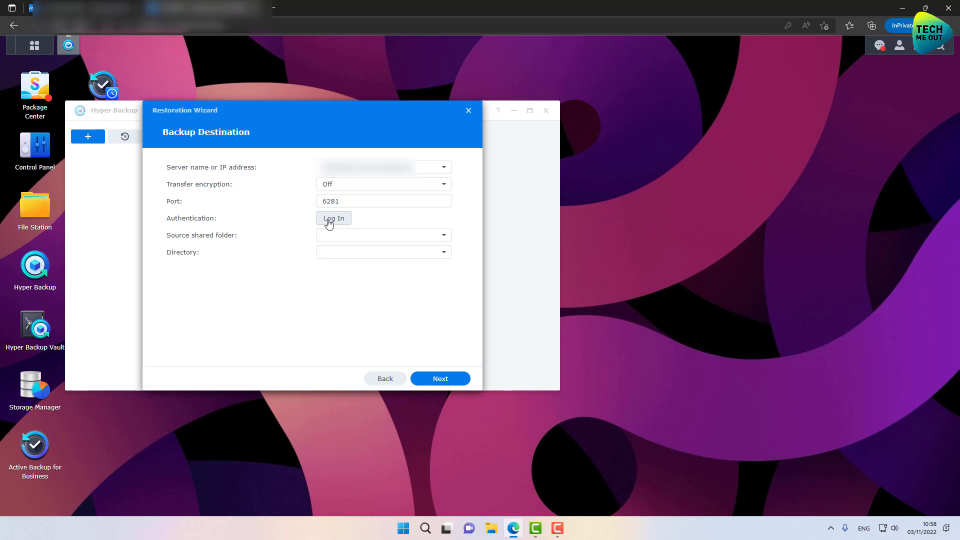
left_click(406, 296)
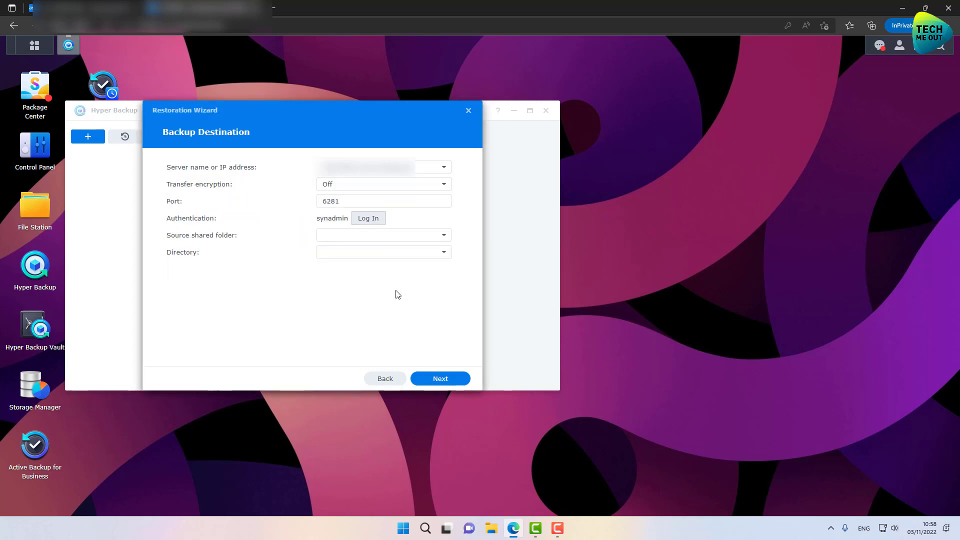
Set the source shared folder to NetBackup with directory TLVDSM_1 and proceed
left_click(444, 236)
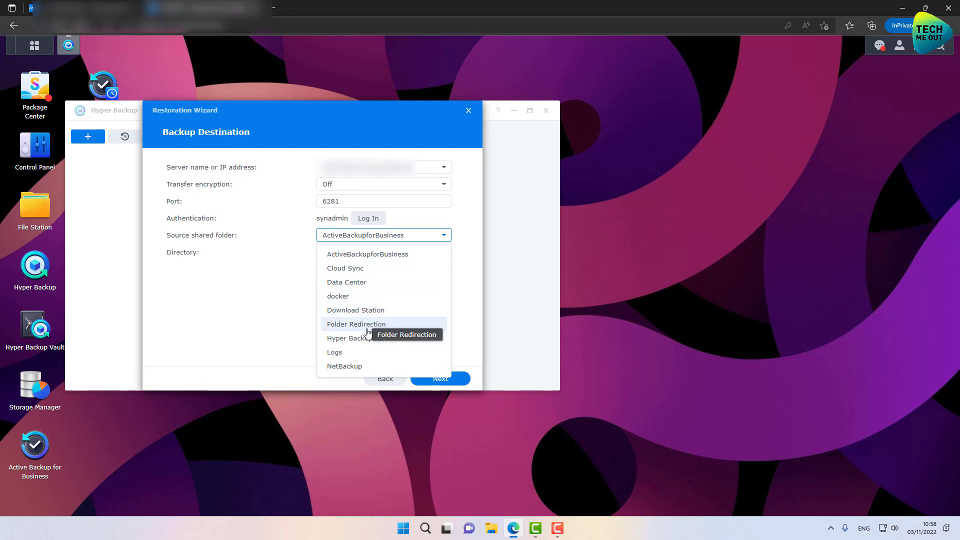
left_click(365, 368)
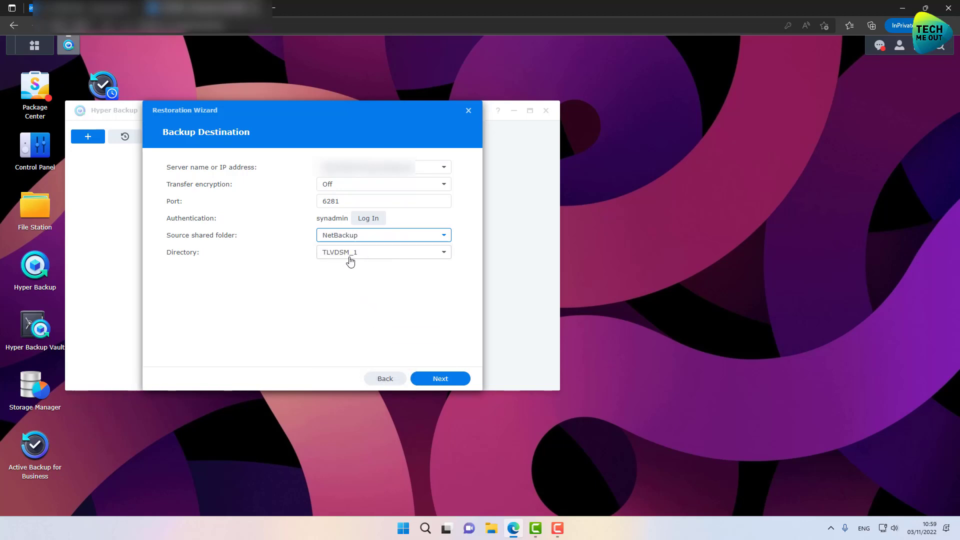
left_click(440, 379)
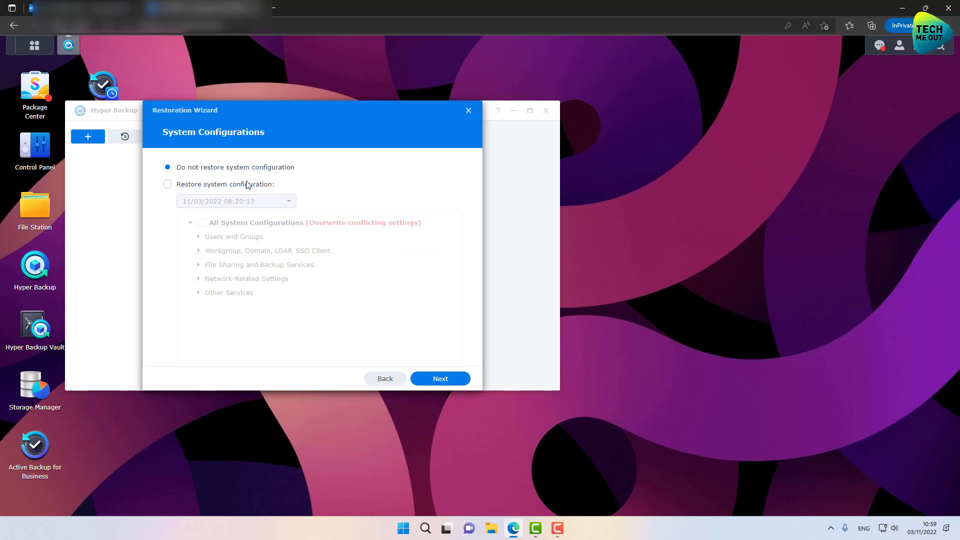
Restore only the My Data folder, skipping system configuration, then dismiss the finished restore and close Hyper Backup
left_click(440, 381)
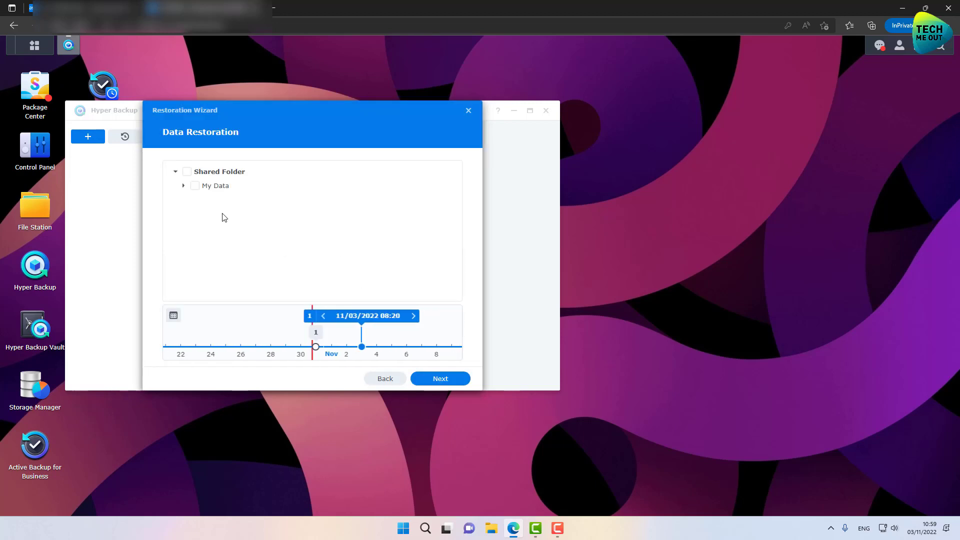
left_click(195, 186)
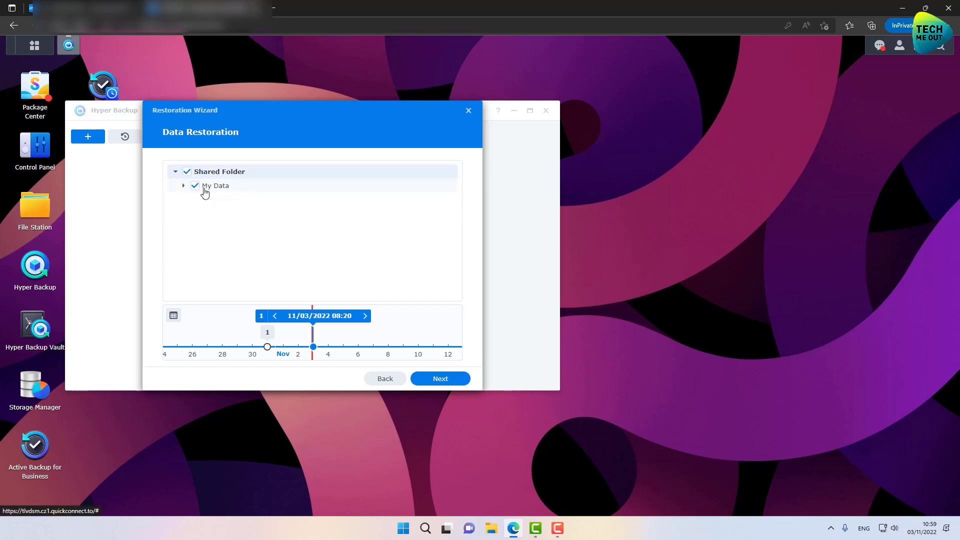
left_click(439, 379)
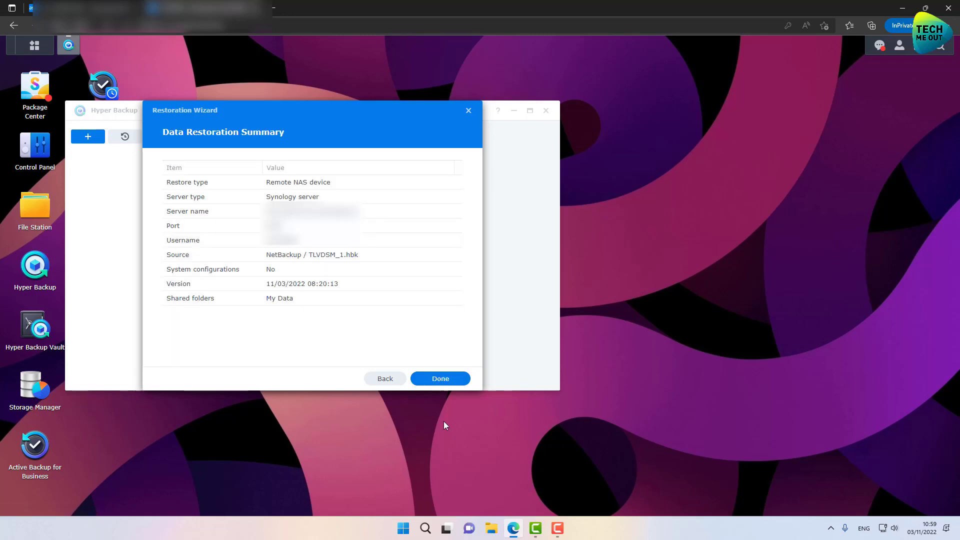
left_click(441, 380)
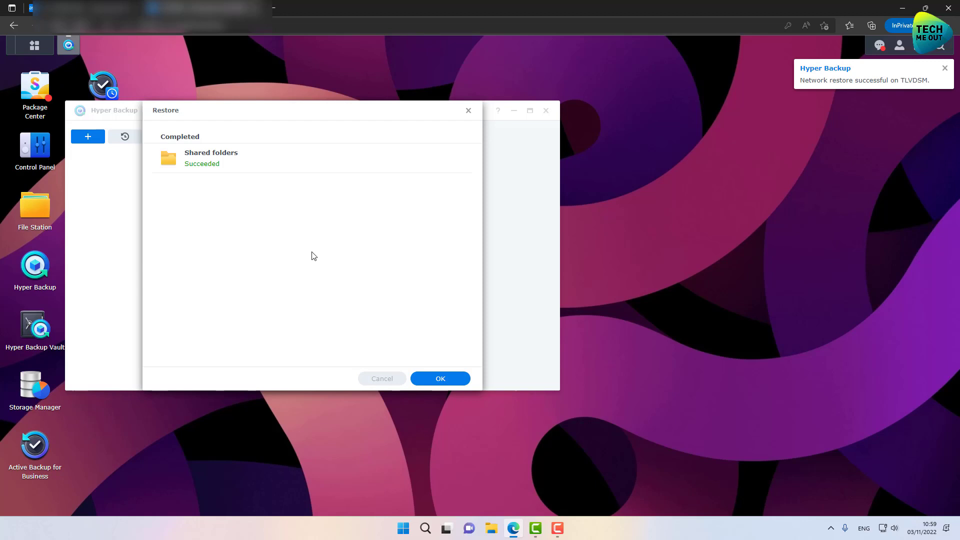
key("Return")
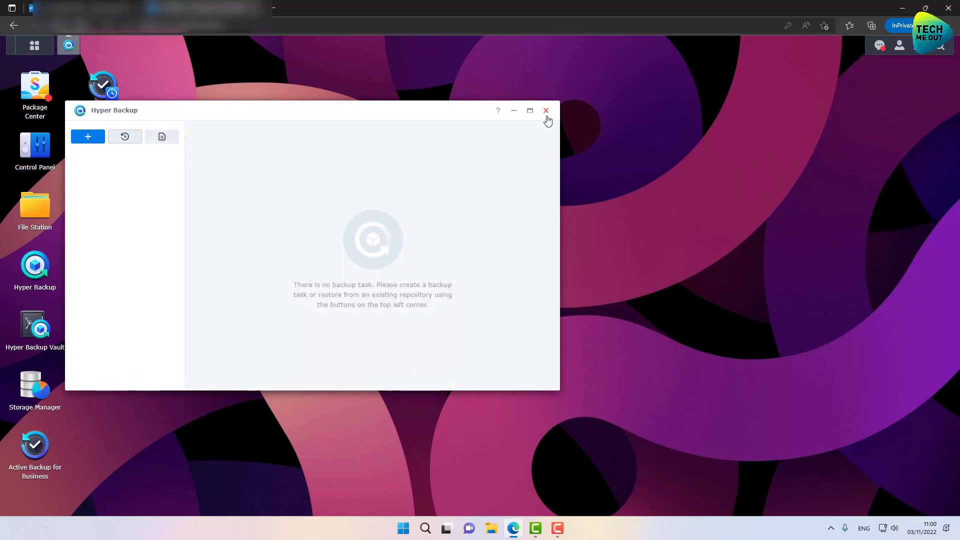
left_click(546, 111)
Check in File Station that My Data holds 14 restored items, then begin a new Hyper Backup task
left_click(44, 209)
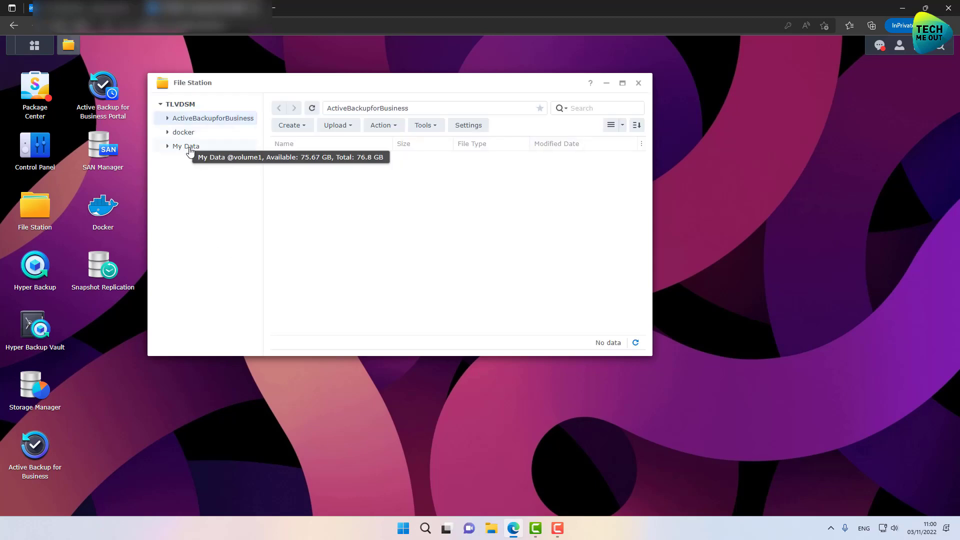
left_click(193, 150)
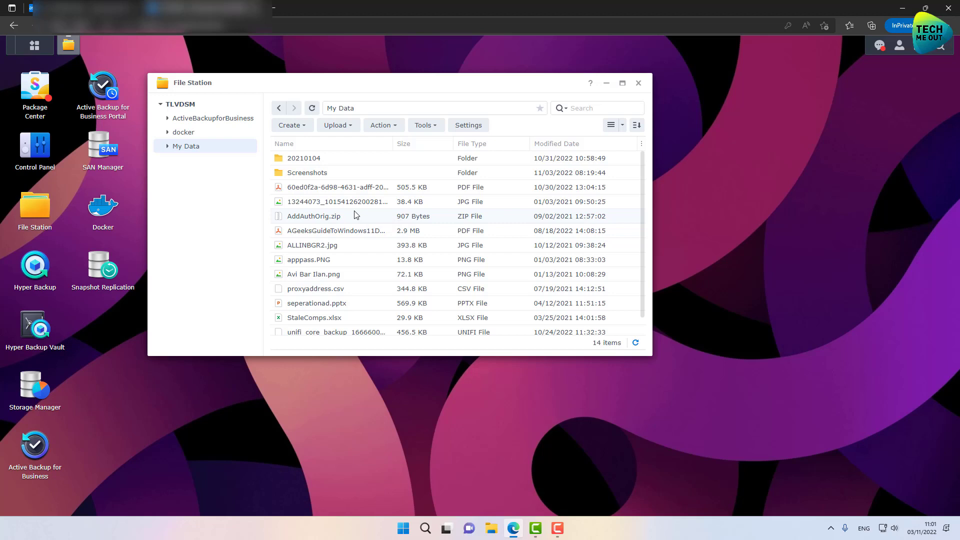
left_click(35, 266)
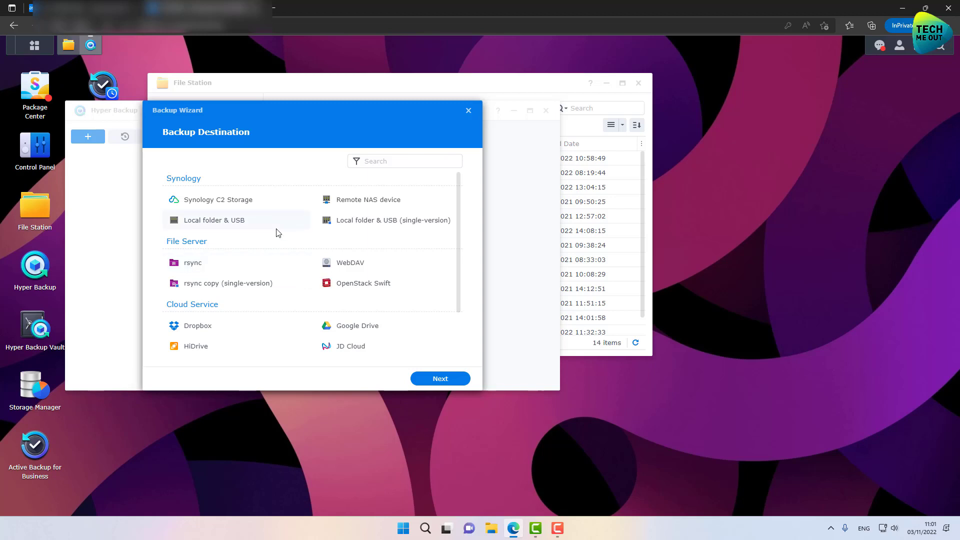
Choose Remote NAS device with Relink to existing task, enter the server address and log in
left_click(358, 203)
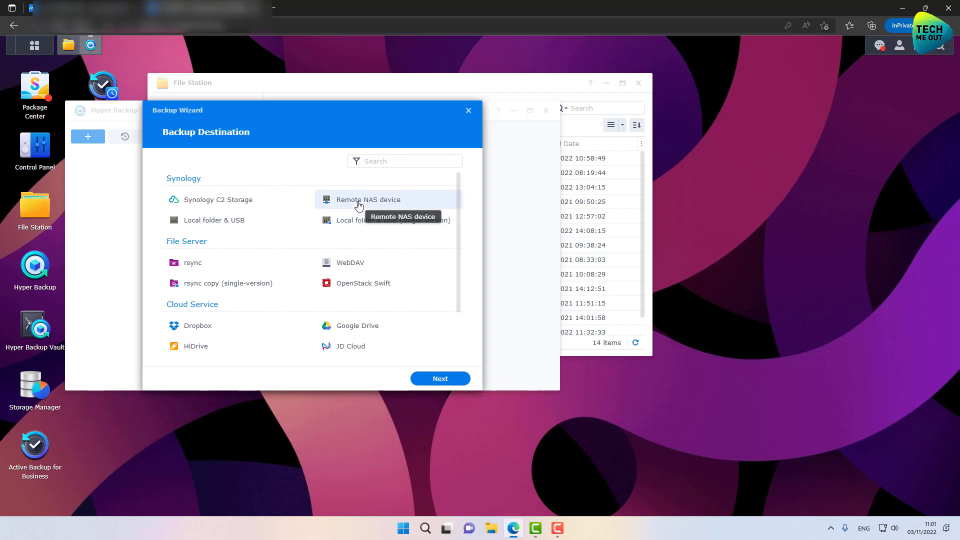
left_click(436, 378)
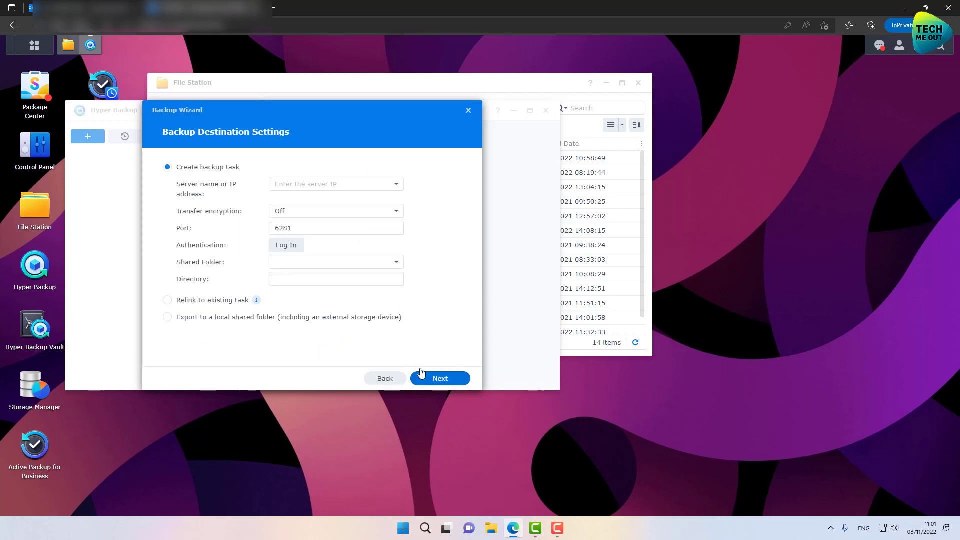
left_click(198, 302)
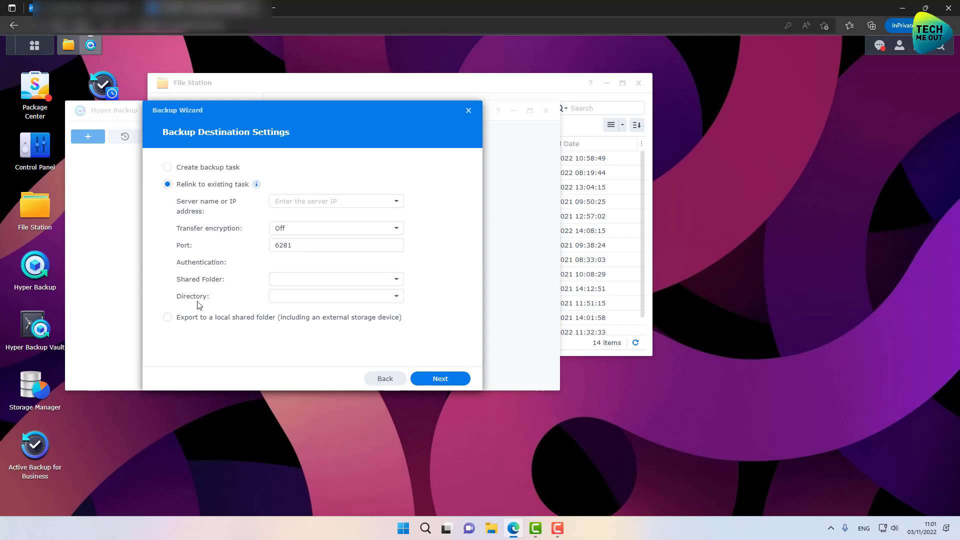
left_click(302, 204)
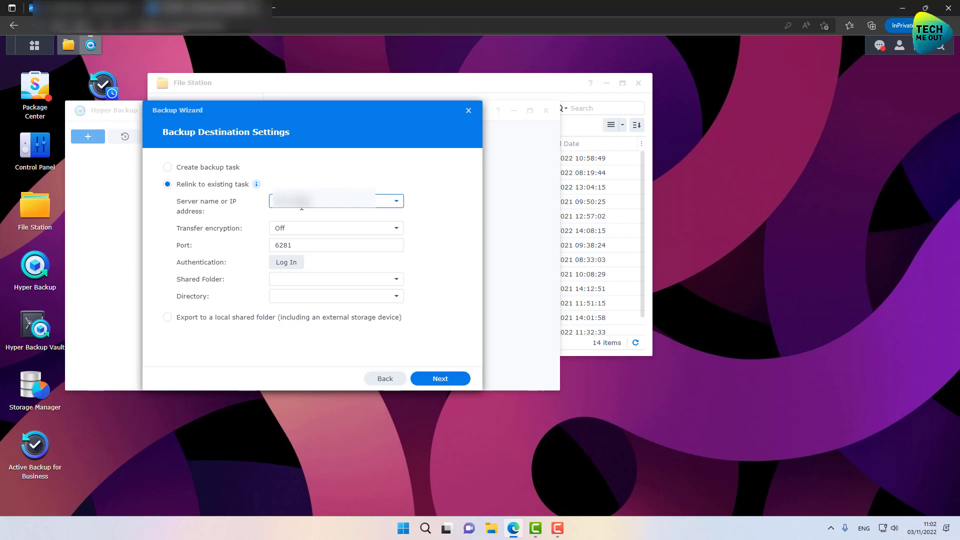
left_click(296, 267)
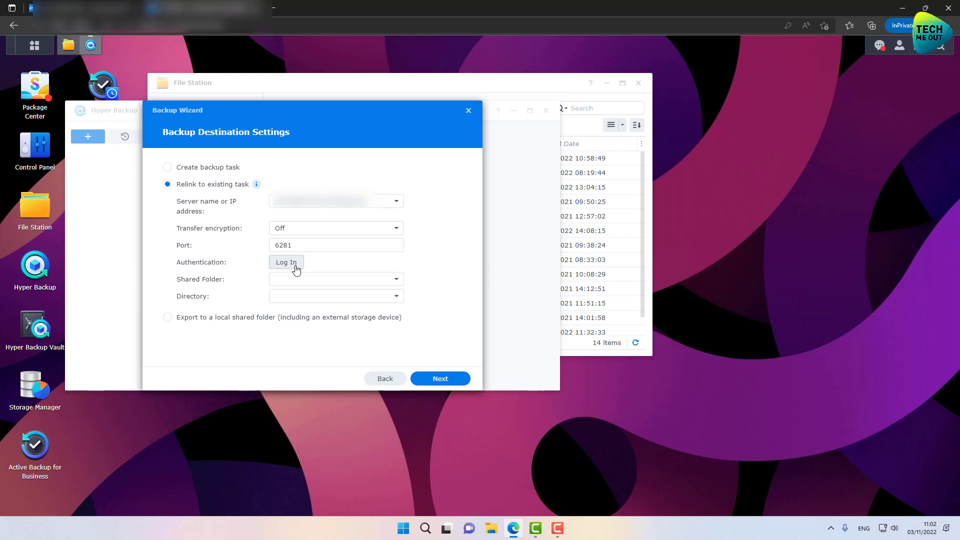
Select NetBackup and the TLVDSM_1 directory, then confirm relinking to the already-linked destination
left_click(397, 283)
left_click(397, 286)
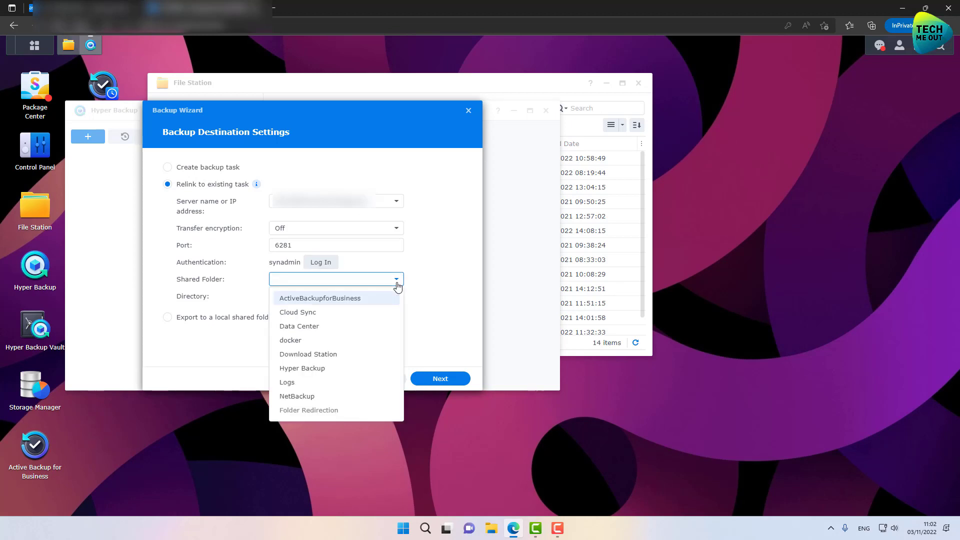
left_click(325, 397)
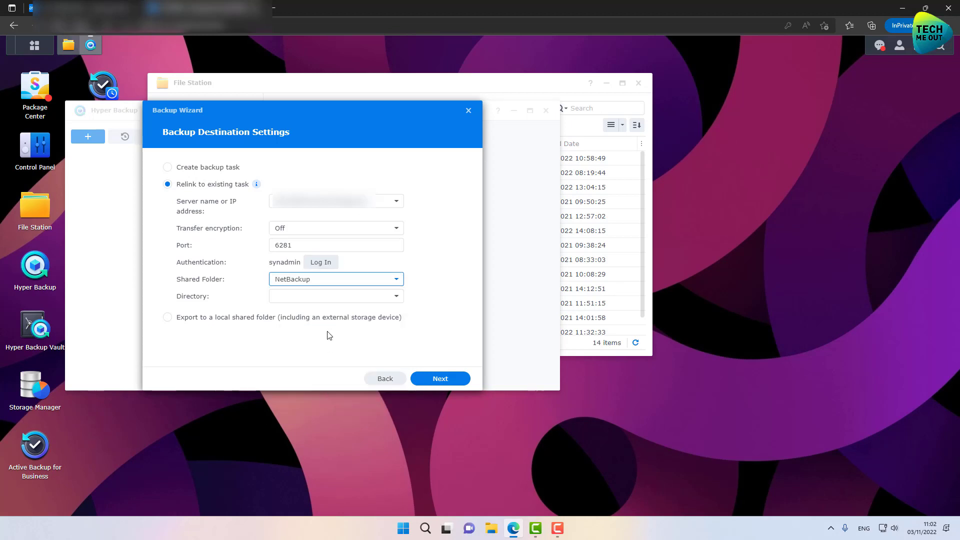
left_click(330, 297)
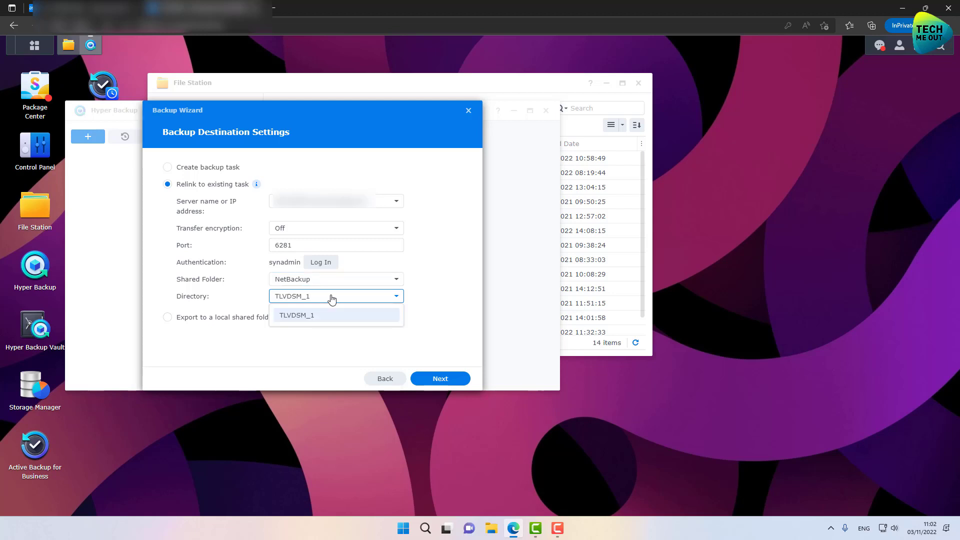
left_click(327, 315)
left_click(432, 379)
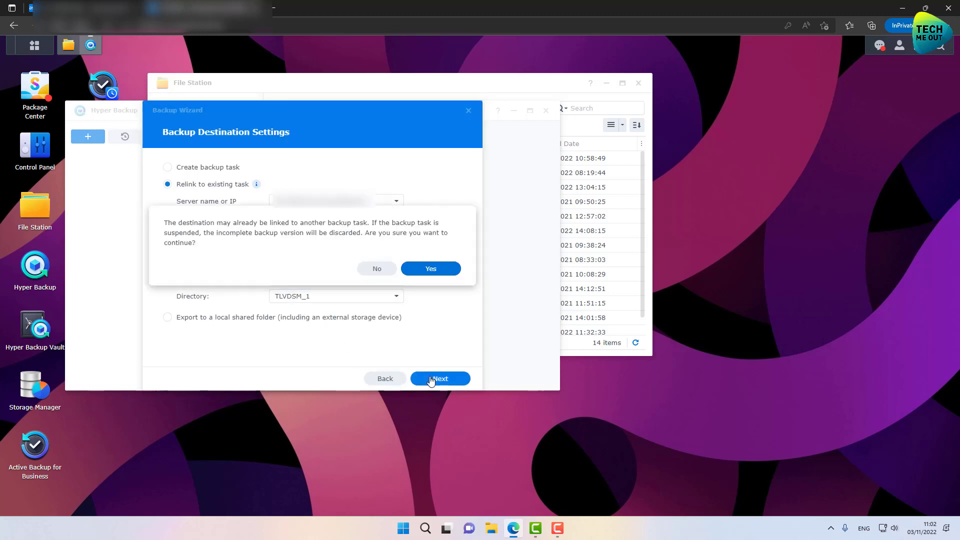
left_click(431, 270)
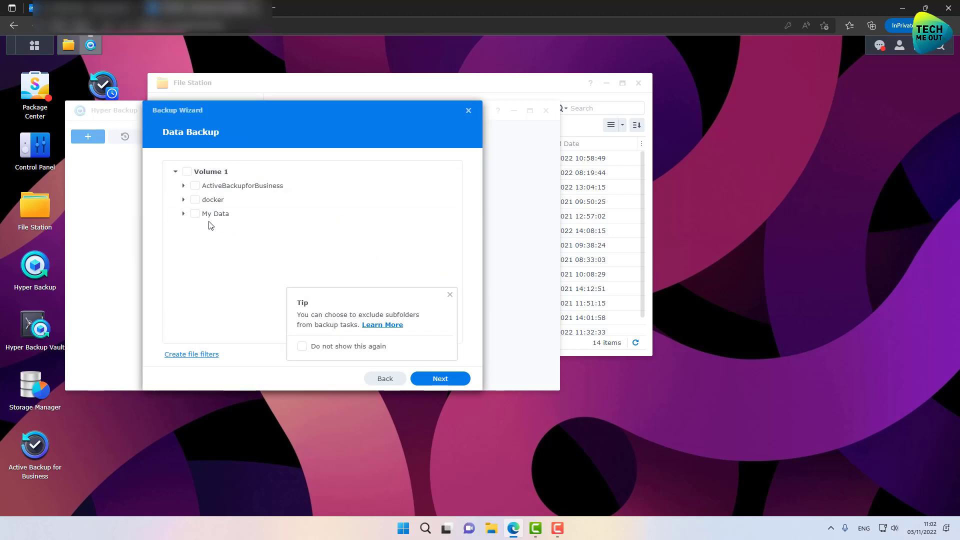
Back up My Data with backup rotation enabled keeping at most 5 versions, and finish the wizard
left_click(196, 216)
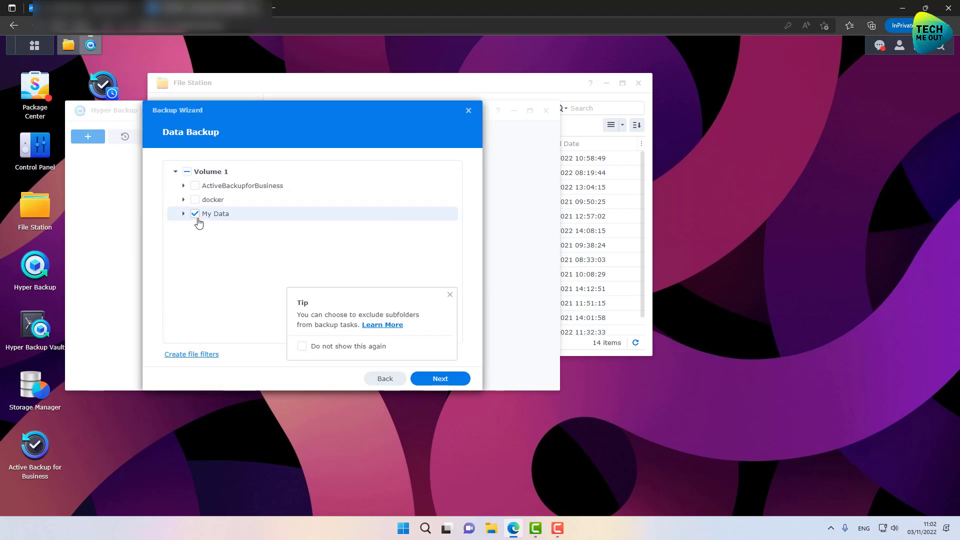
left_click(437, 382)
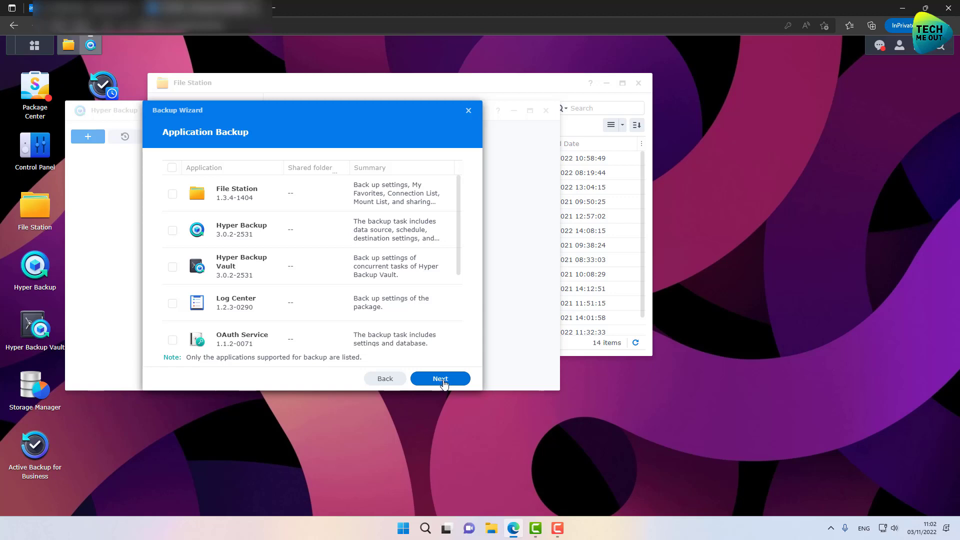
left_click(441, 381)
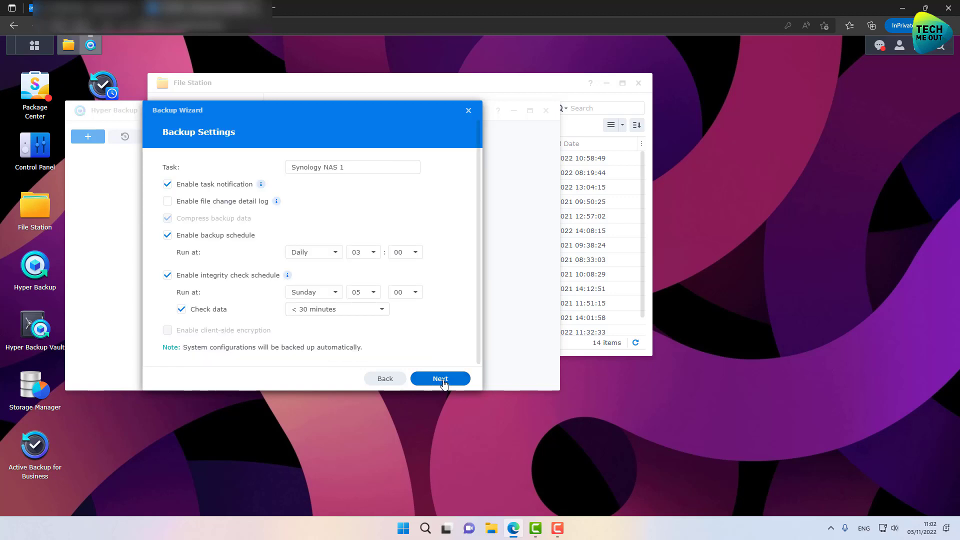
left_click(442, 380)
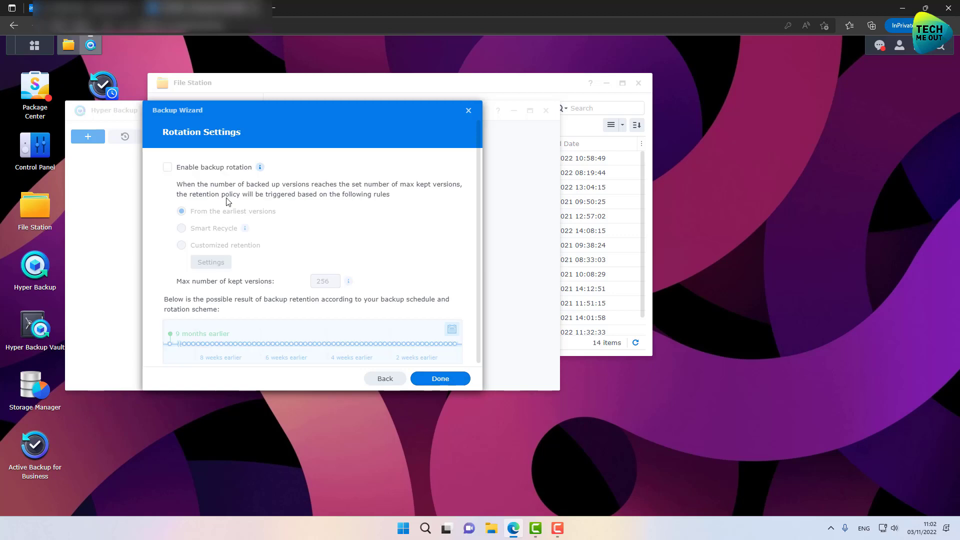
left_click(203, 168)
double_click(334, 281)
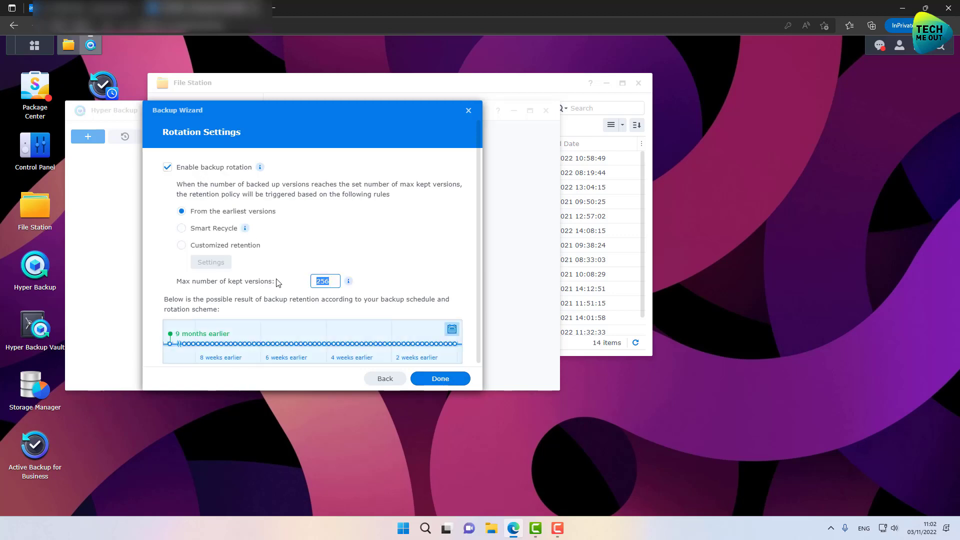
type("5")
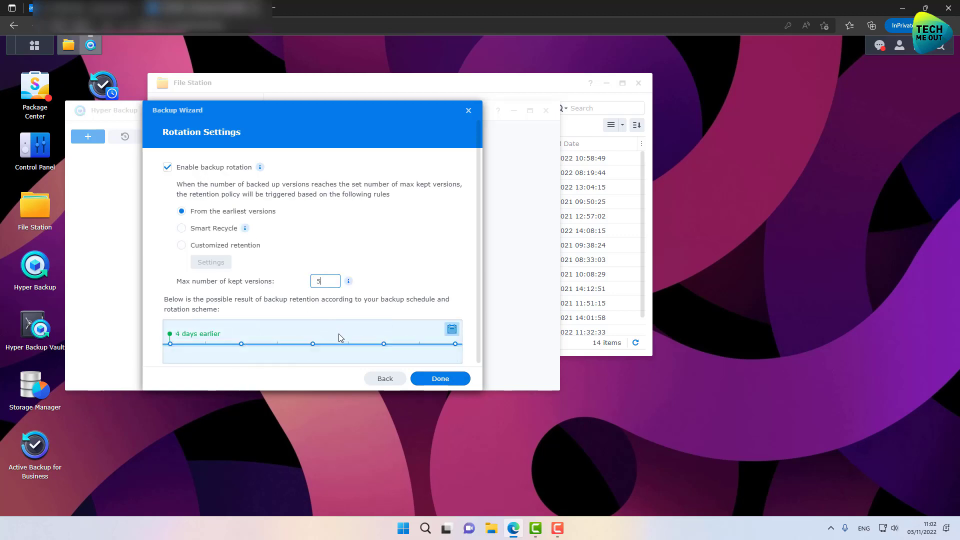
left_click(440, 380)
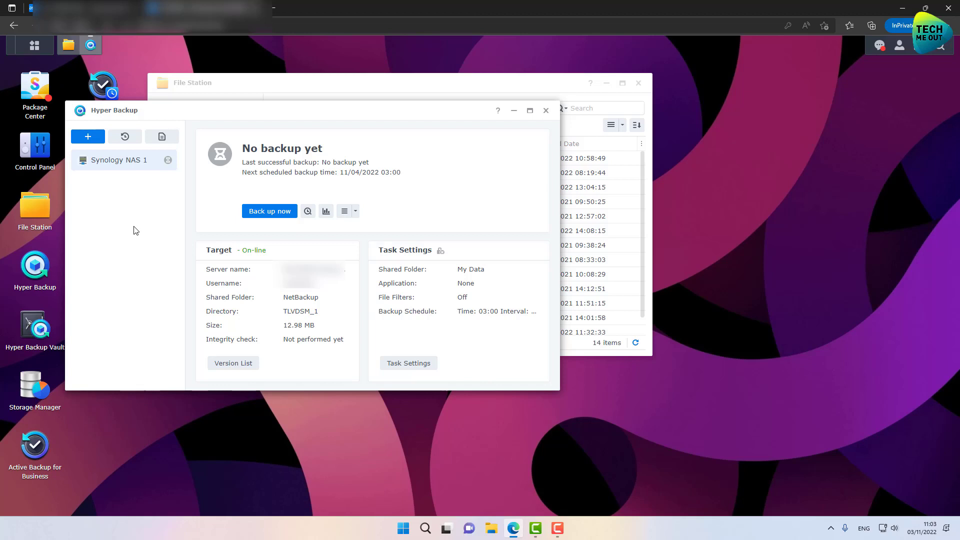
In Control Panel's Configuration Backup, enable automatic DSM configuration backup with Auto encryption and apply
left_click(35, 148)
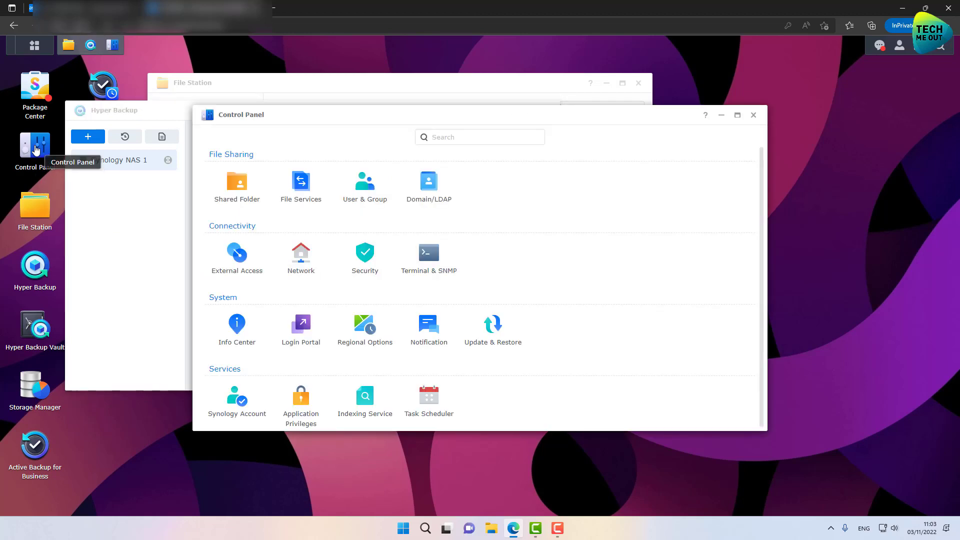
left_click(494, 334)
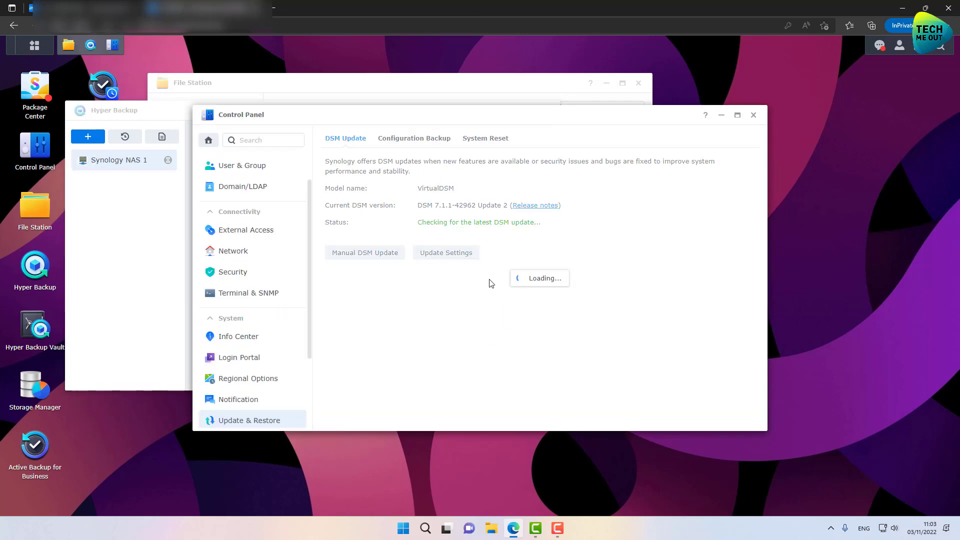
left_click(406, 141)
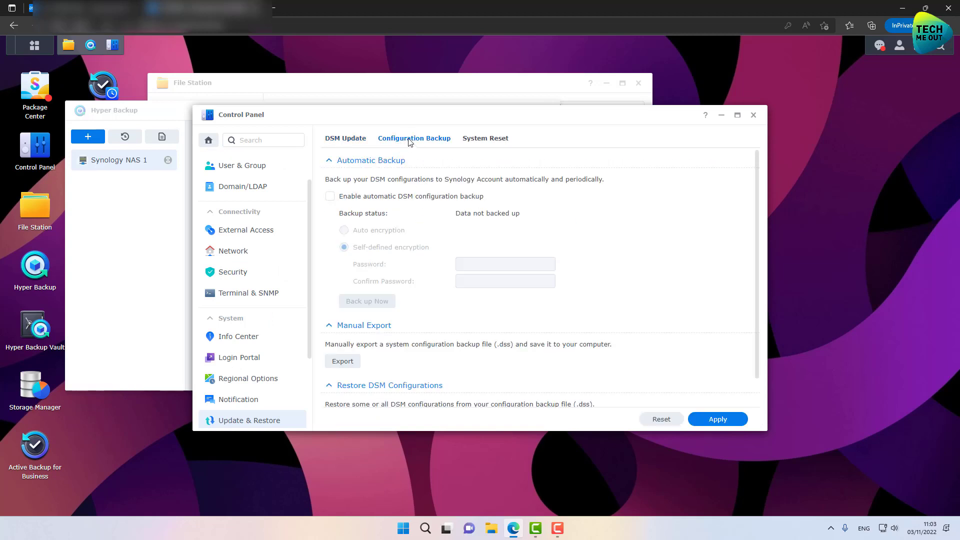
left_click(332, 199)
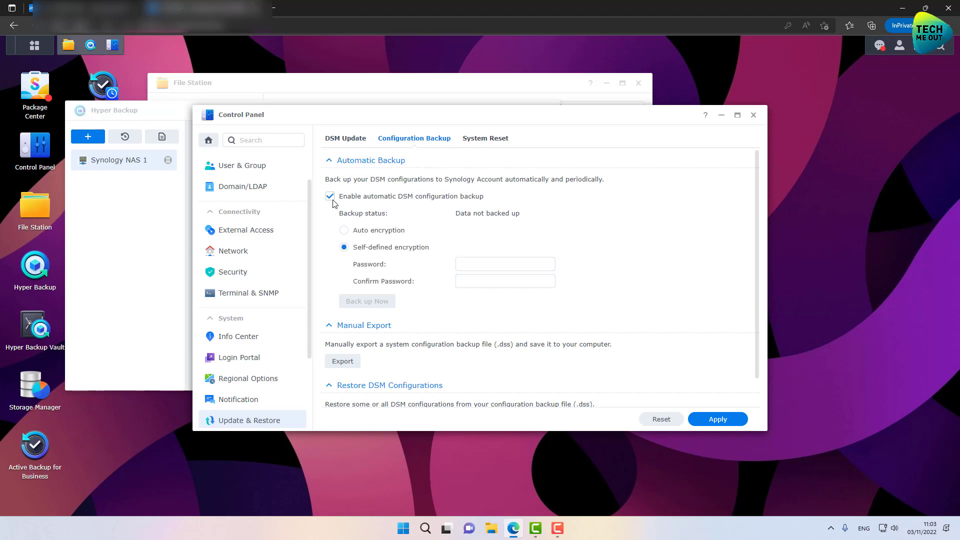
left_click(345, 231)
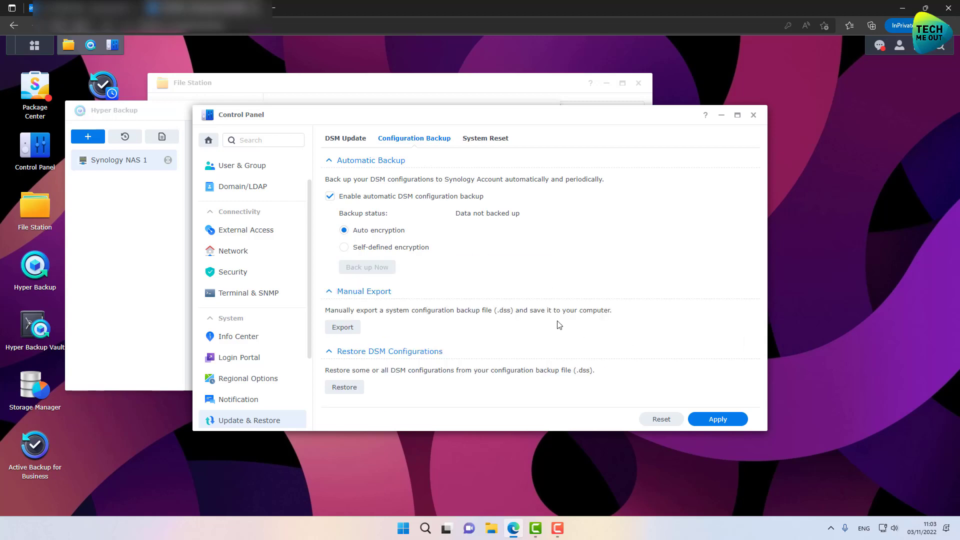
left_click(716, 418)
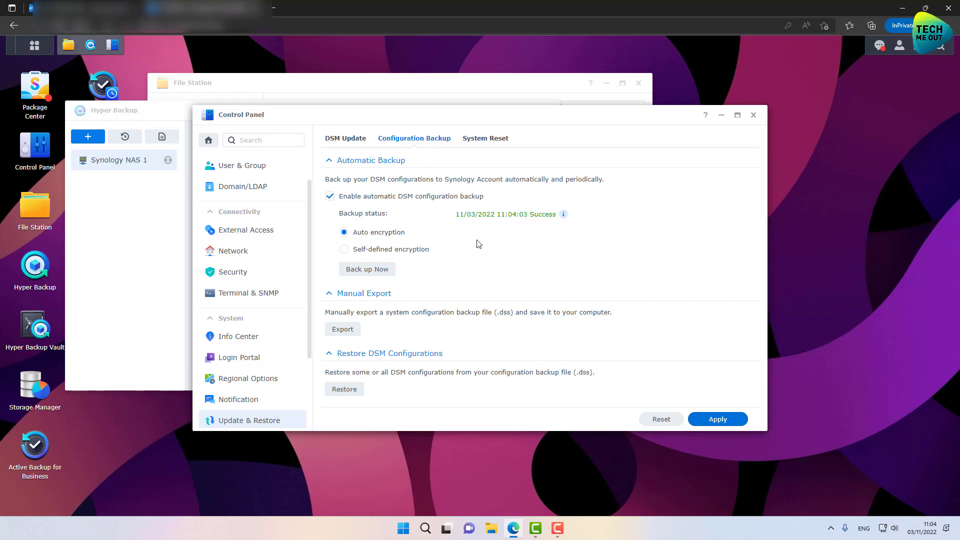
Manually set the preferred DNS server to 1.1.1.1 and apply, then return to Update & Restore
left_click(247, 258)
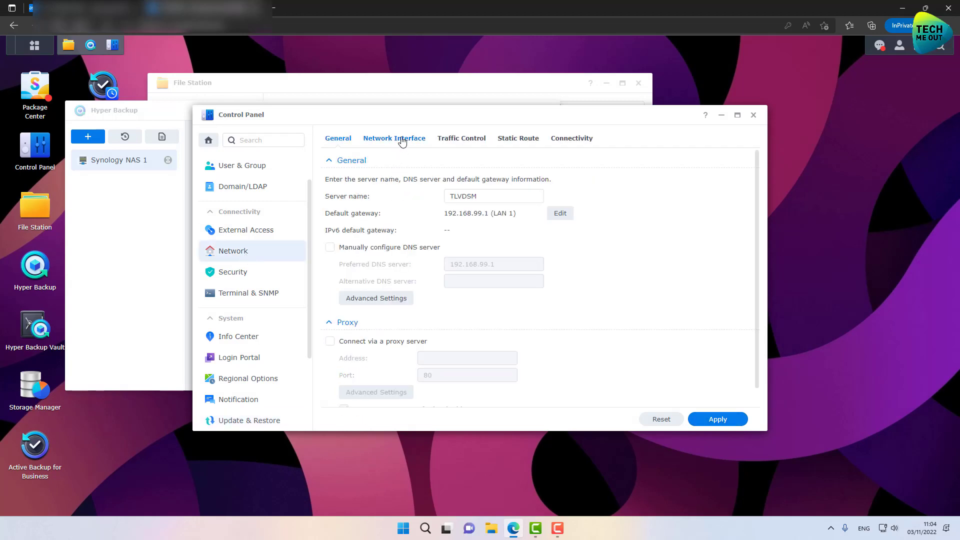
left_click(330, 247)
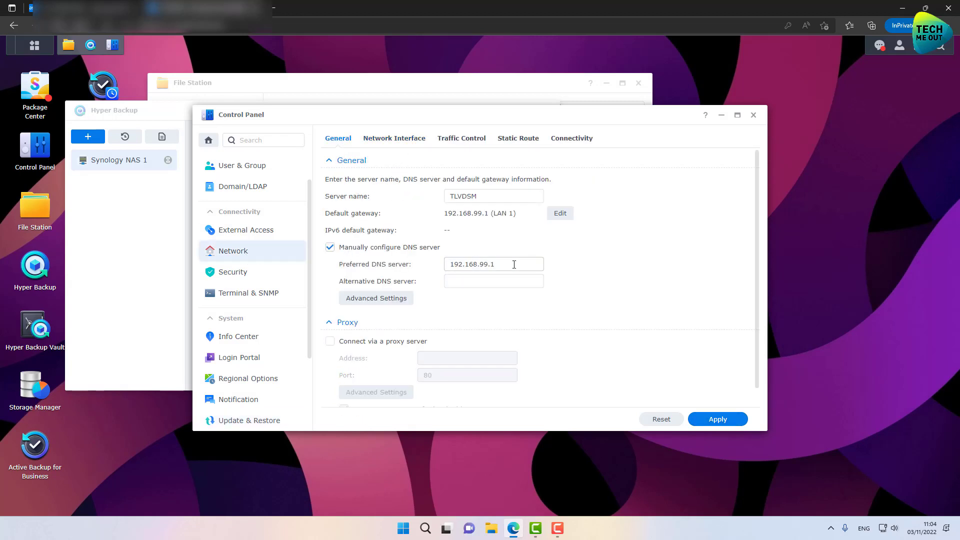
left_click_drag(514, 265, 364, 269)
type("1.1.1.1")
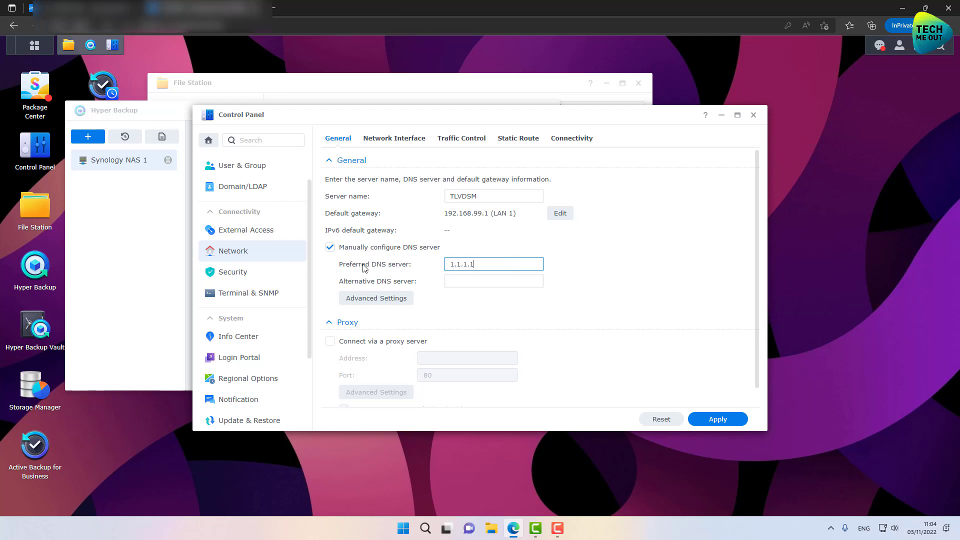
left_click(728, 418)
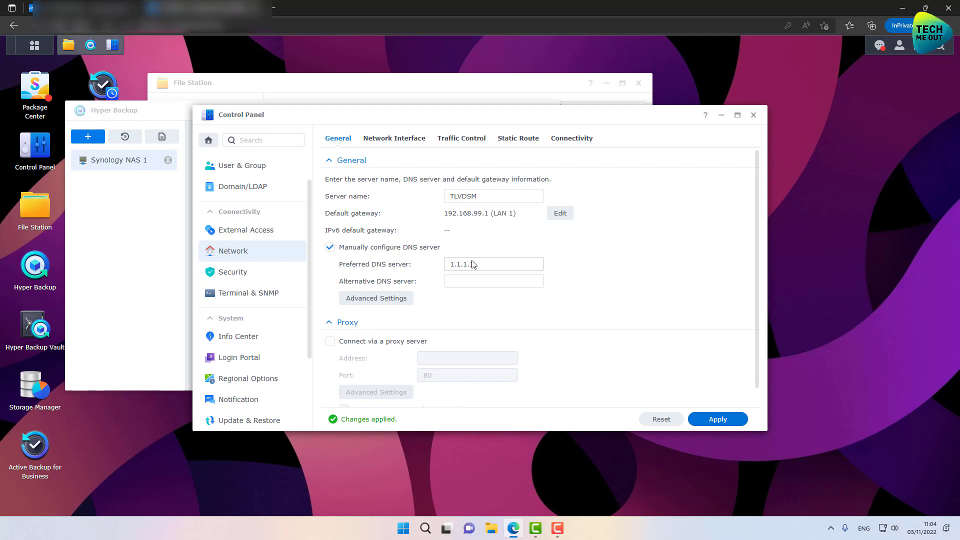
scroll(272, 293, "down", 3)
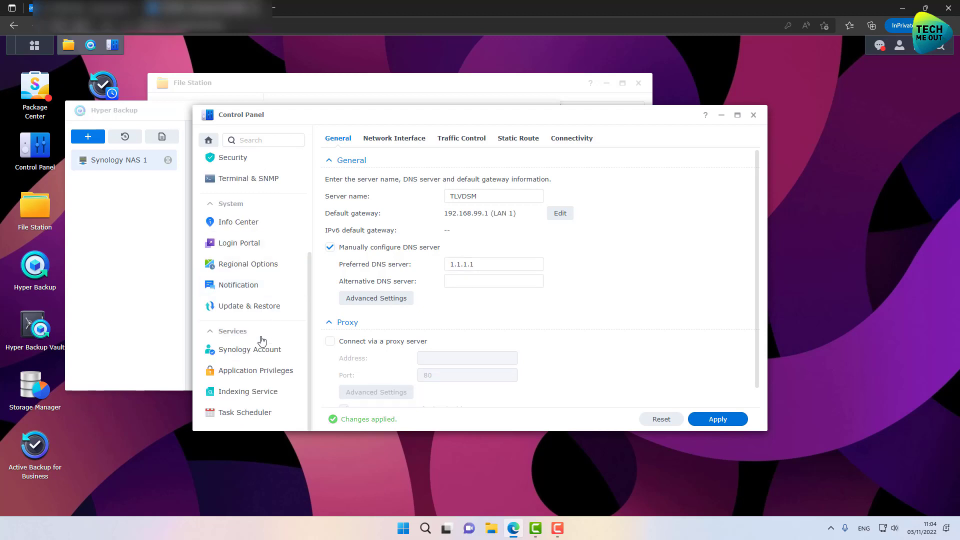
left_click(256, 311)
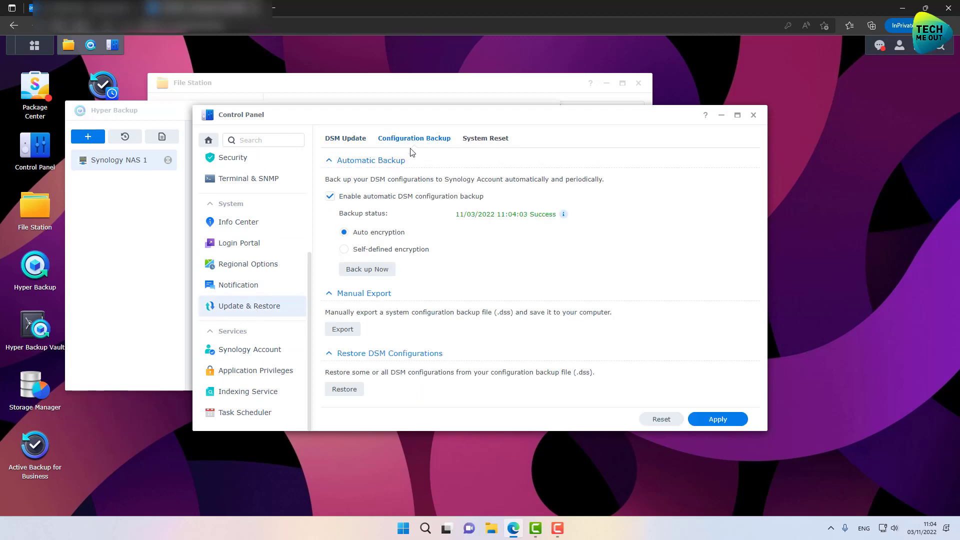
Restore All System Configurations from the TLVDSM Synology Account backup, overwriting conflicting settings
left_click(344, 390)
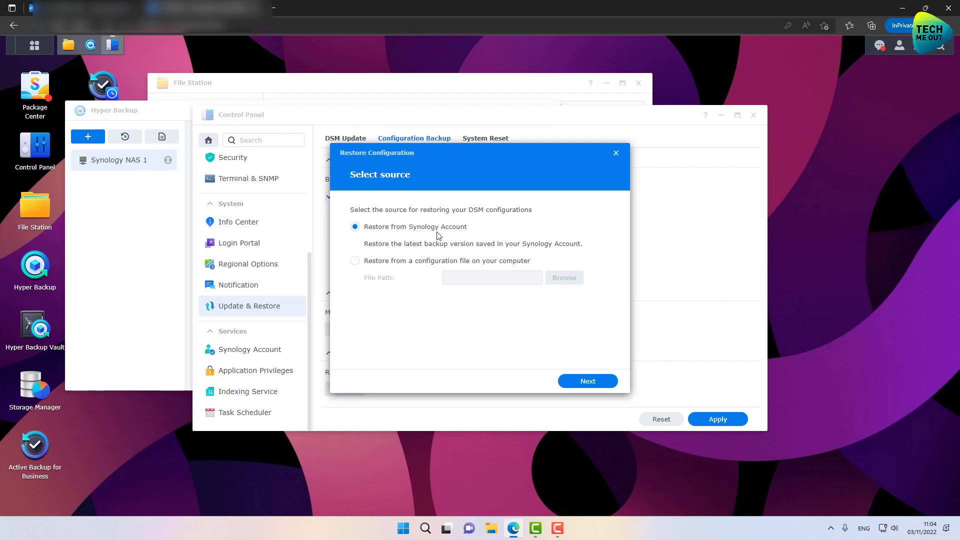
left_click(583, 384)
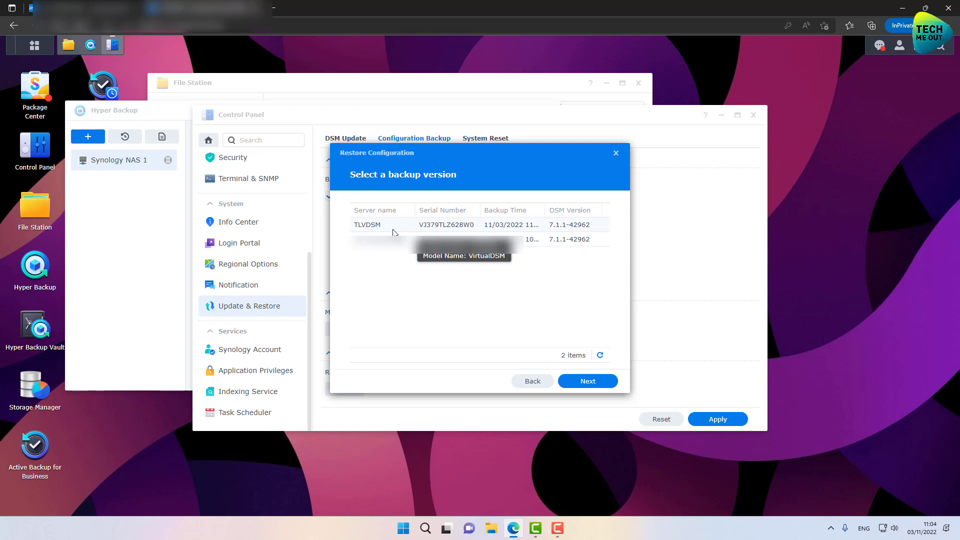
left_click(382, 226)
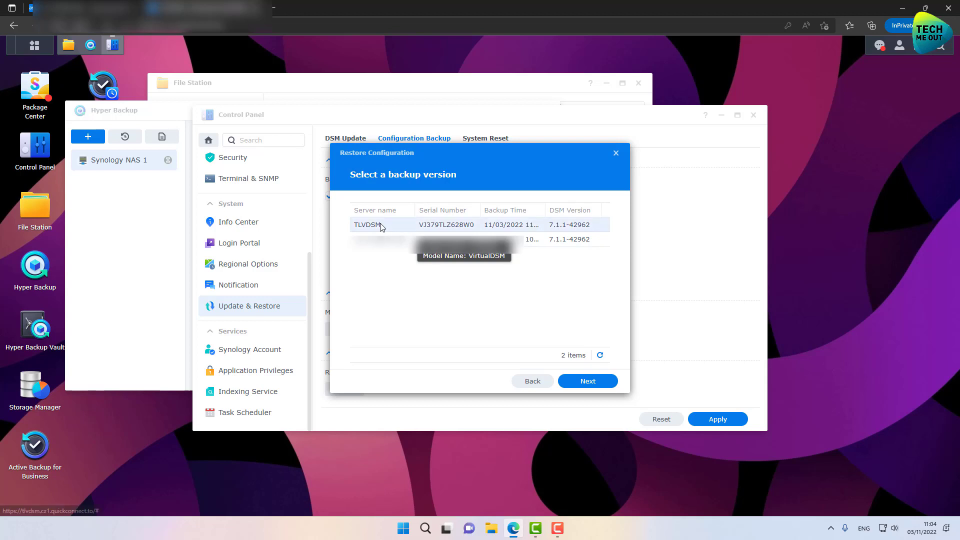
left_click(589, 385)
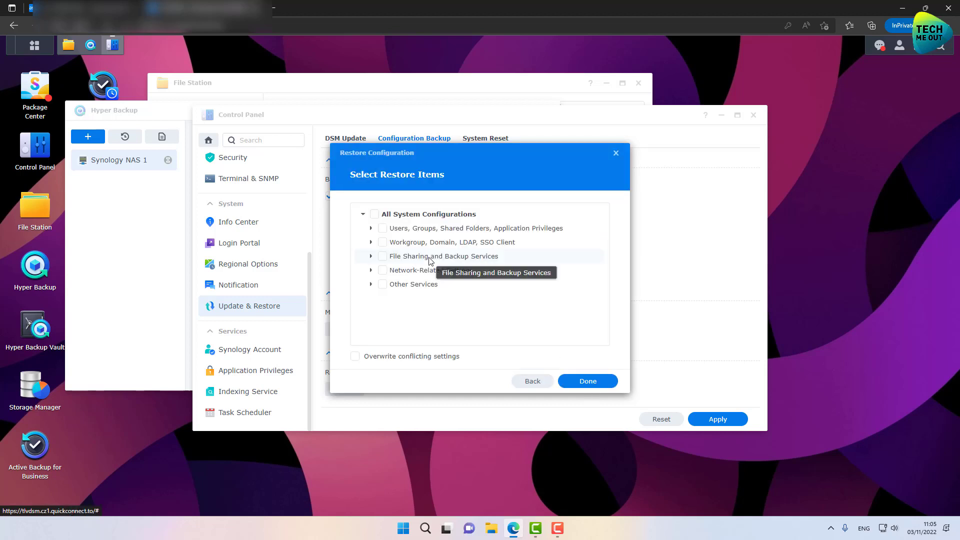
left_click(375, 214)
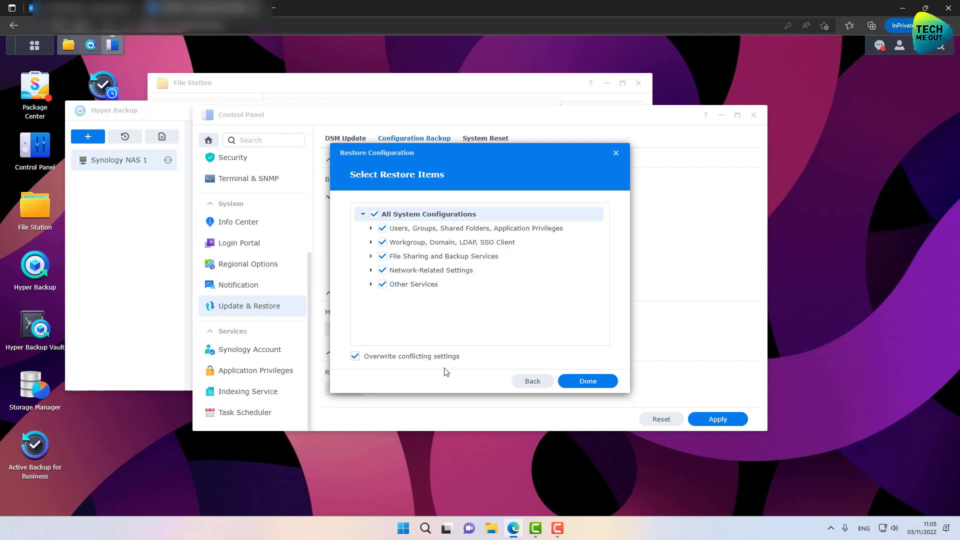
left_click(587, 382)
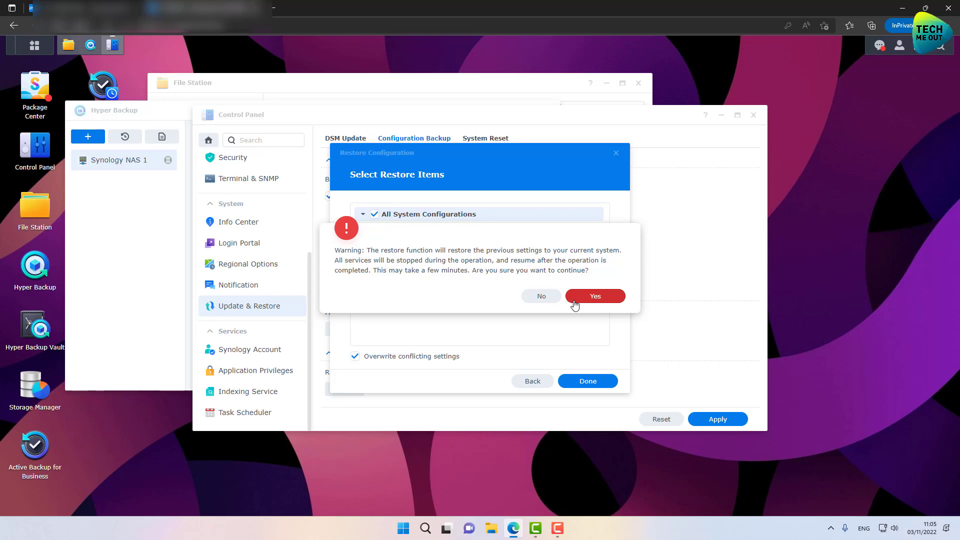
left_click(590, 297)
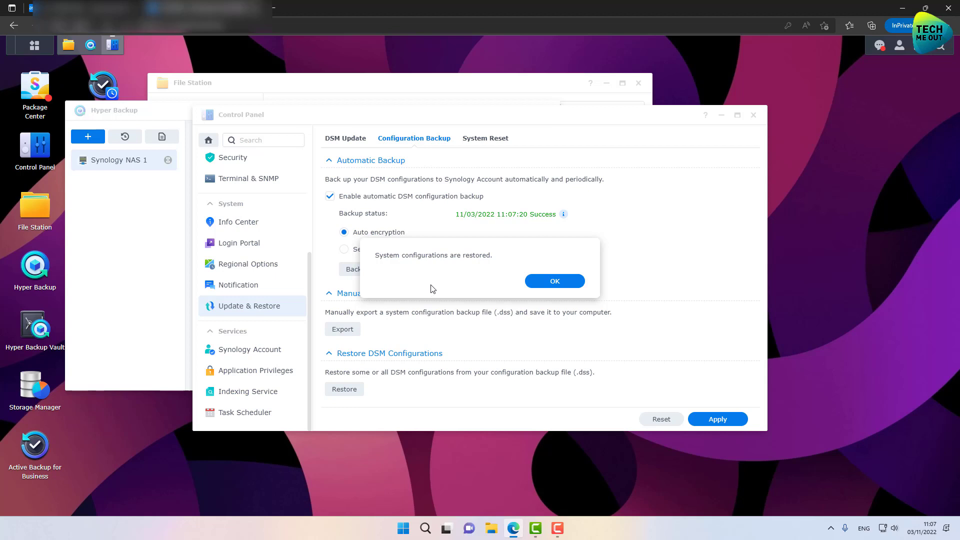
Refresh DSM to apply the restore, then verify Network shows manual DNS off and preferred DNS 192.168.99.1
left_click(554, 284)
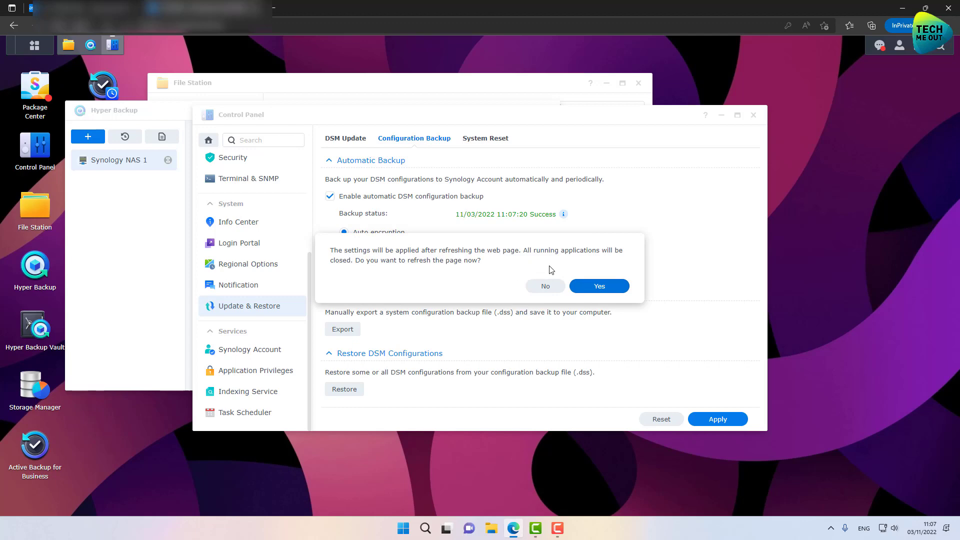
left_click(595, 288)
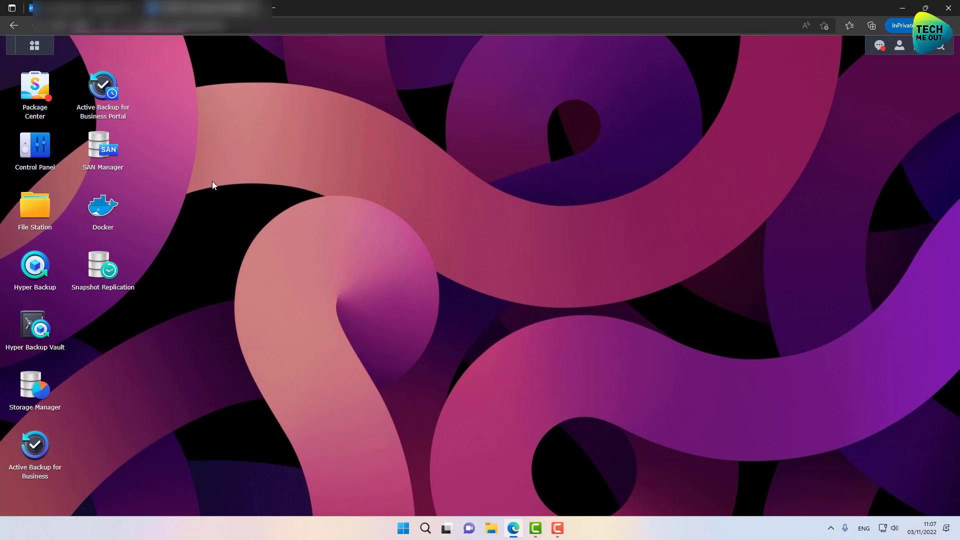
left_click(40, 150)
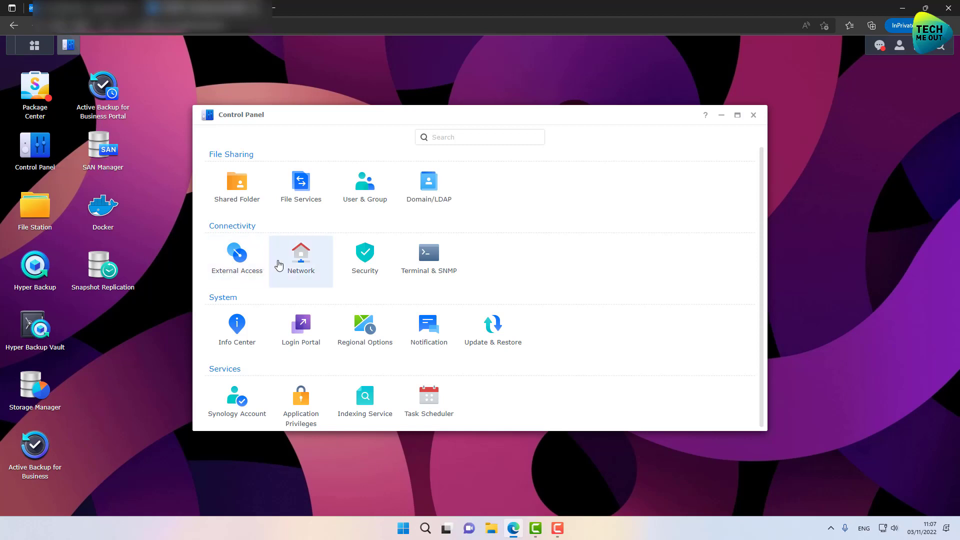
left_click(296, 264)
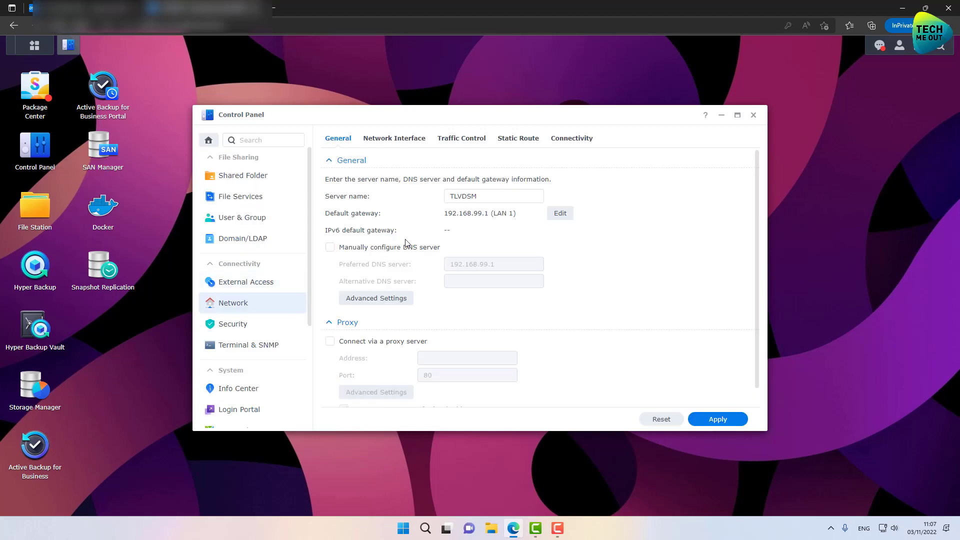